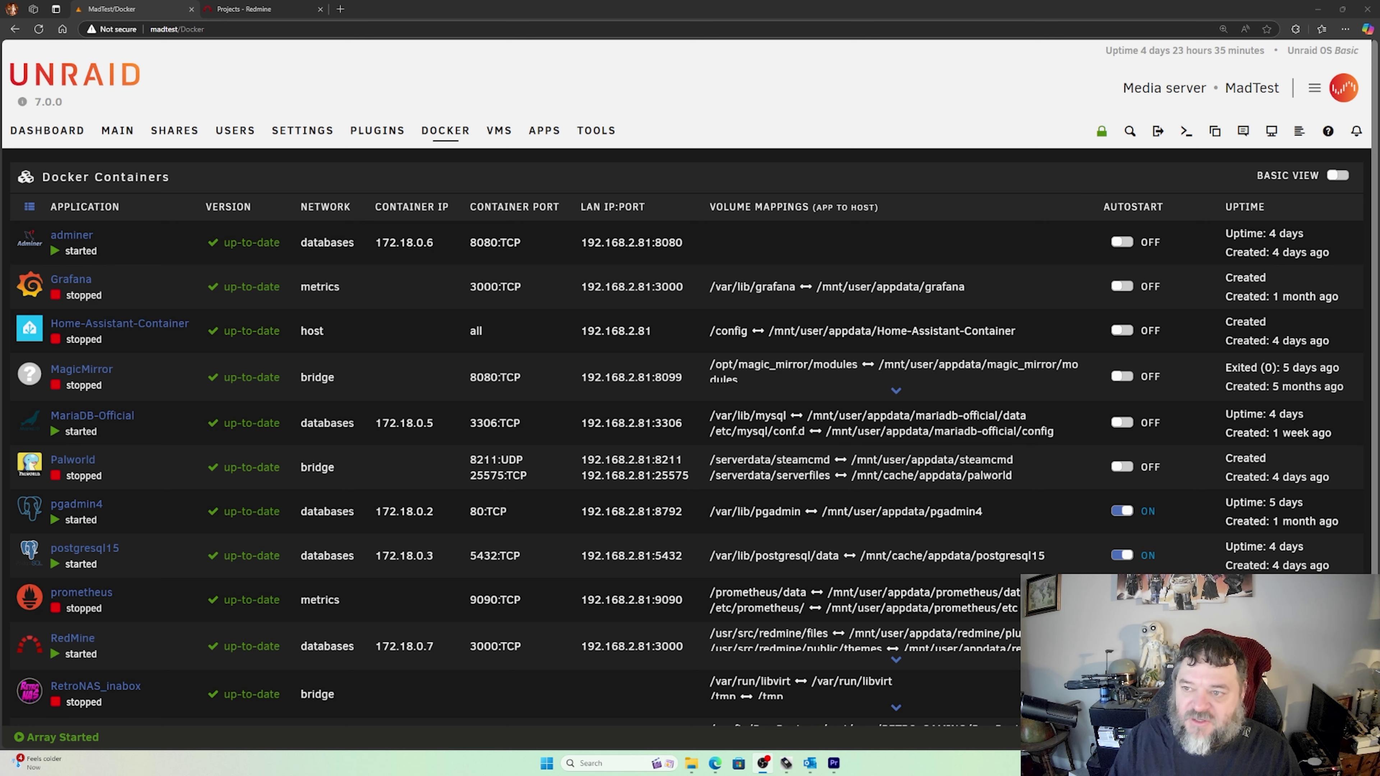
# - Switch to the Redmine Projects page that lists the project 'test'
pyautogui.hotkey('ctrl', 'Tab')
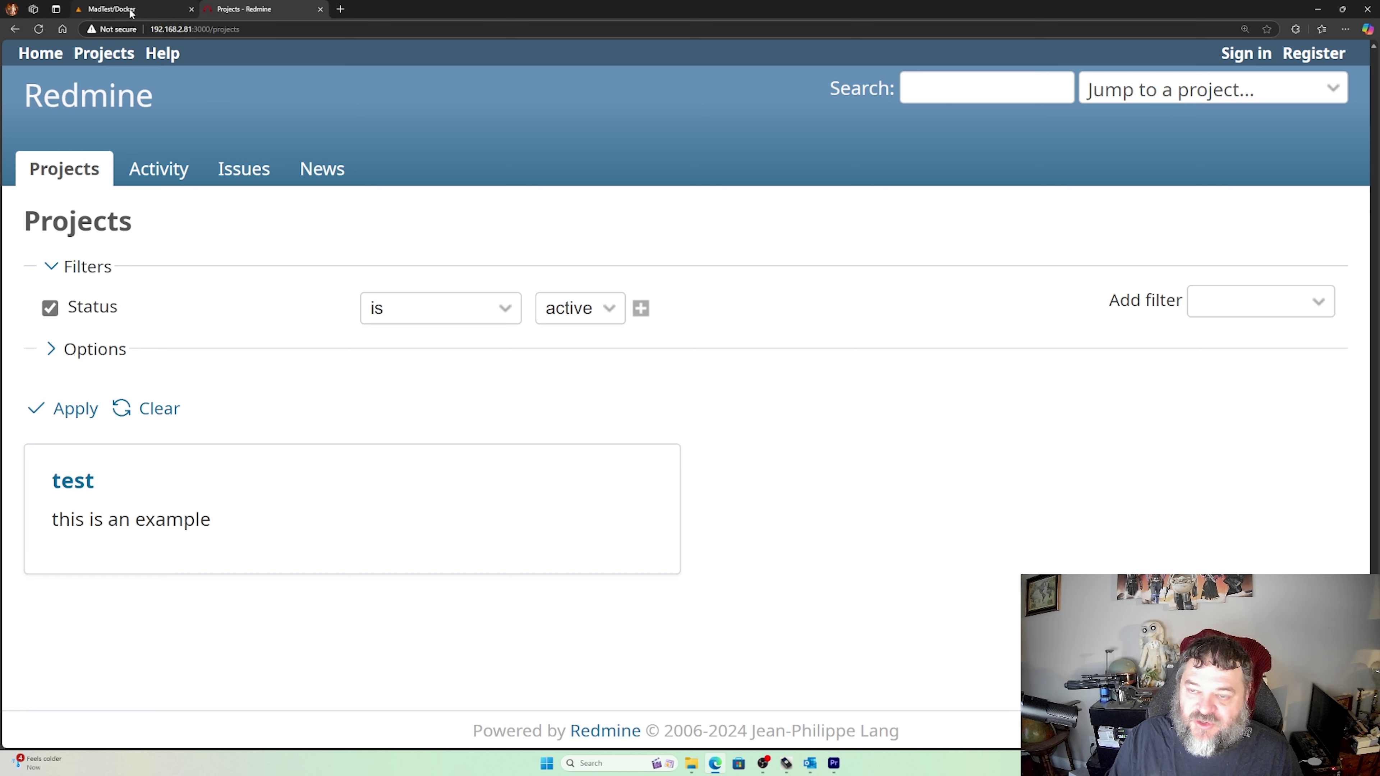
# - Go back to the Unraid dashboard in the MadTest/Docker browser page
pyautogui.moveTo(131, 13)
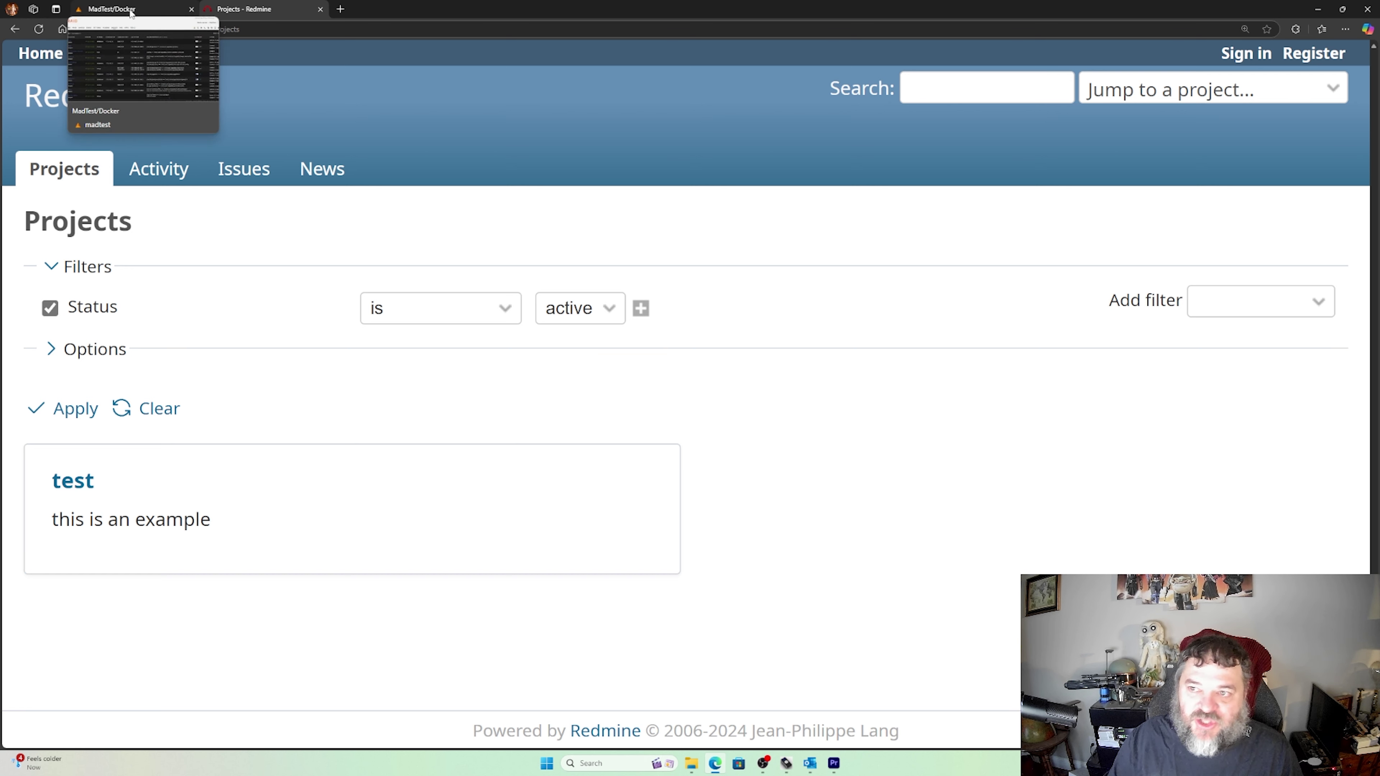
pyautogui.click(131, 9)
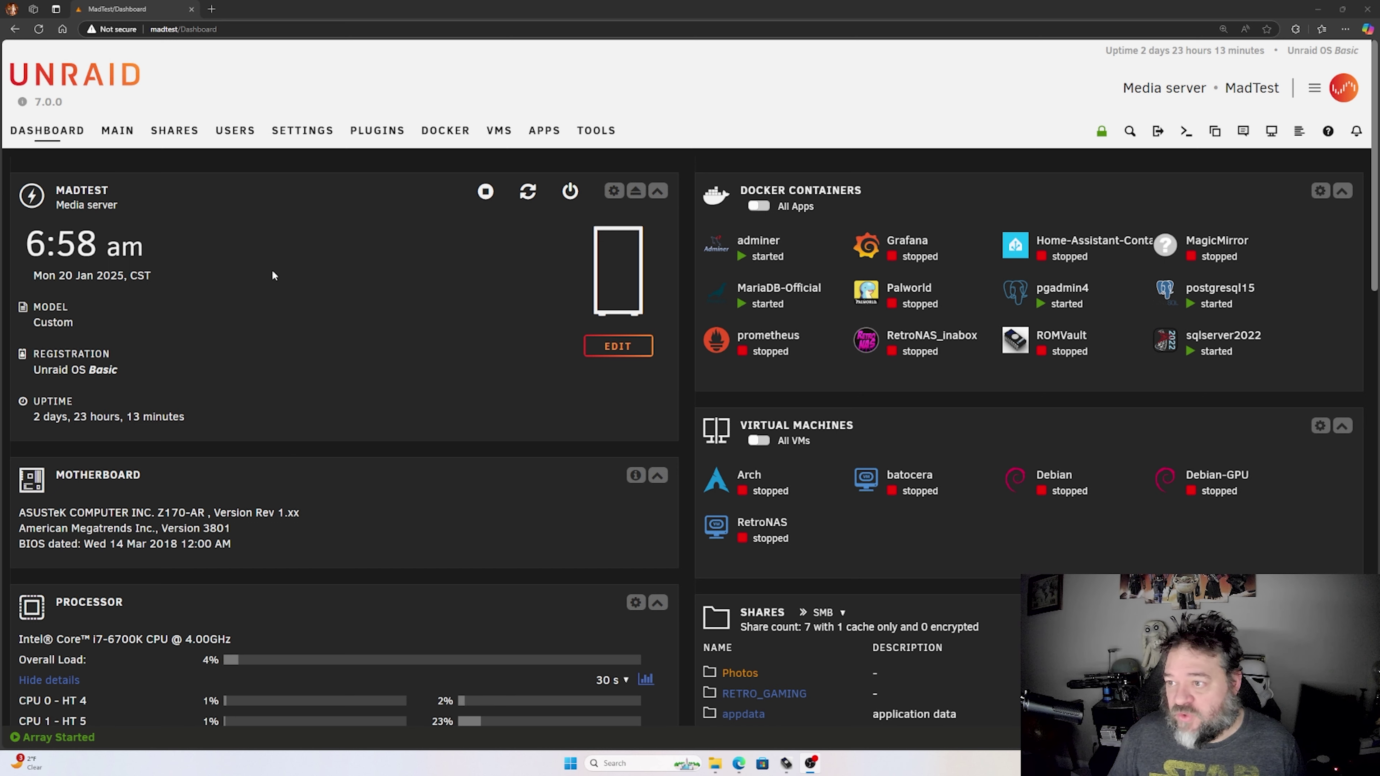
# - Go to the Docker containers list, then bring up the Apps community store
pyautogui.click(446, 133)
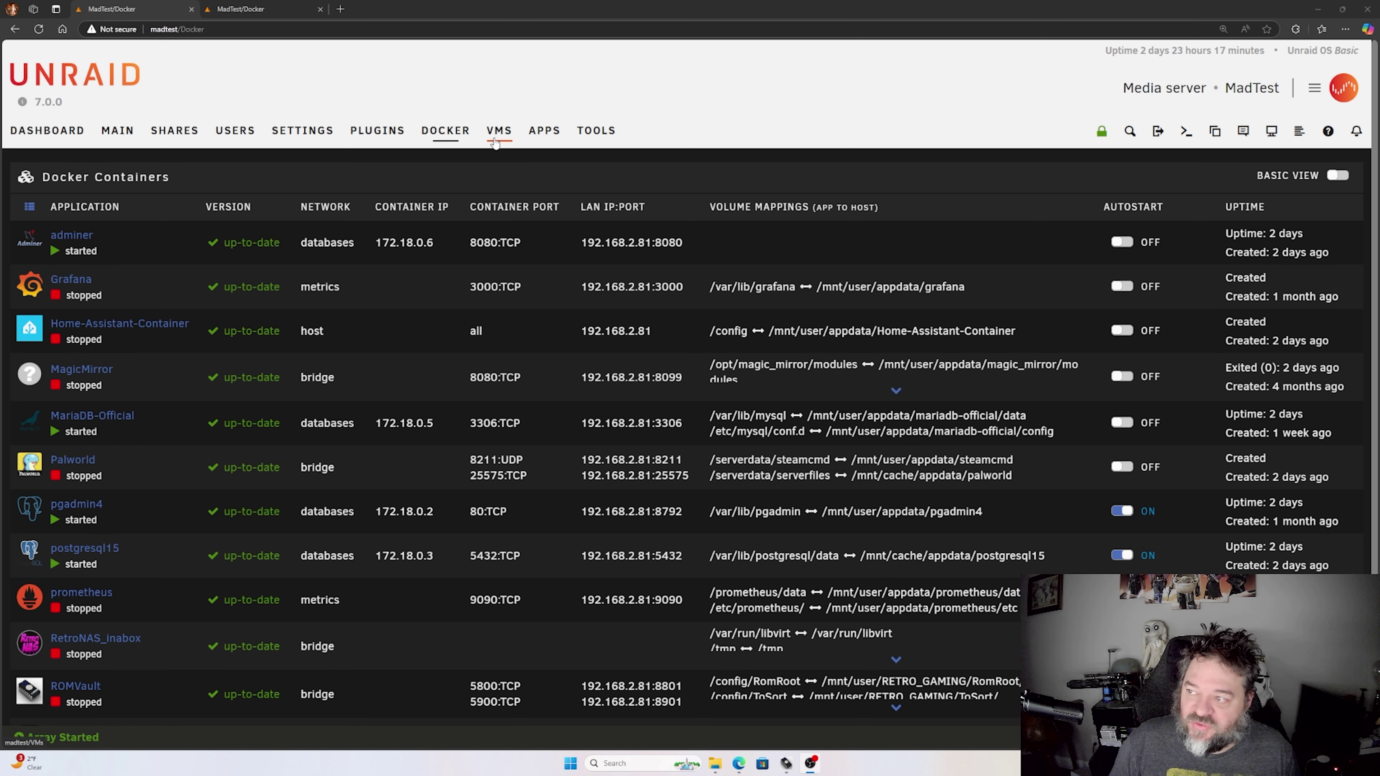
pyautogui.click(535, 137)
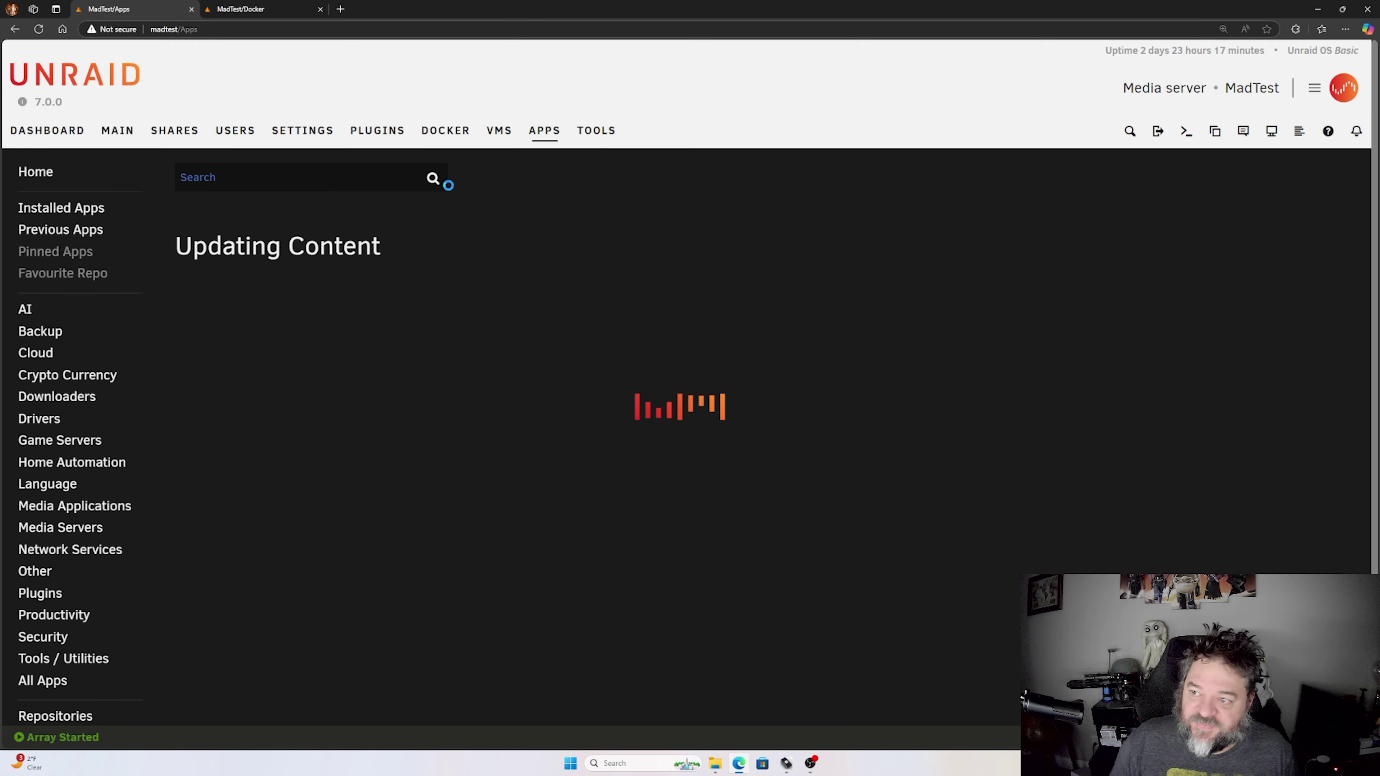
# - Search the app store for 'redmine' and install the RedMine app to get its container template
pyautogui.click(225, 178)
pyautogui.write('r')
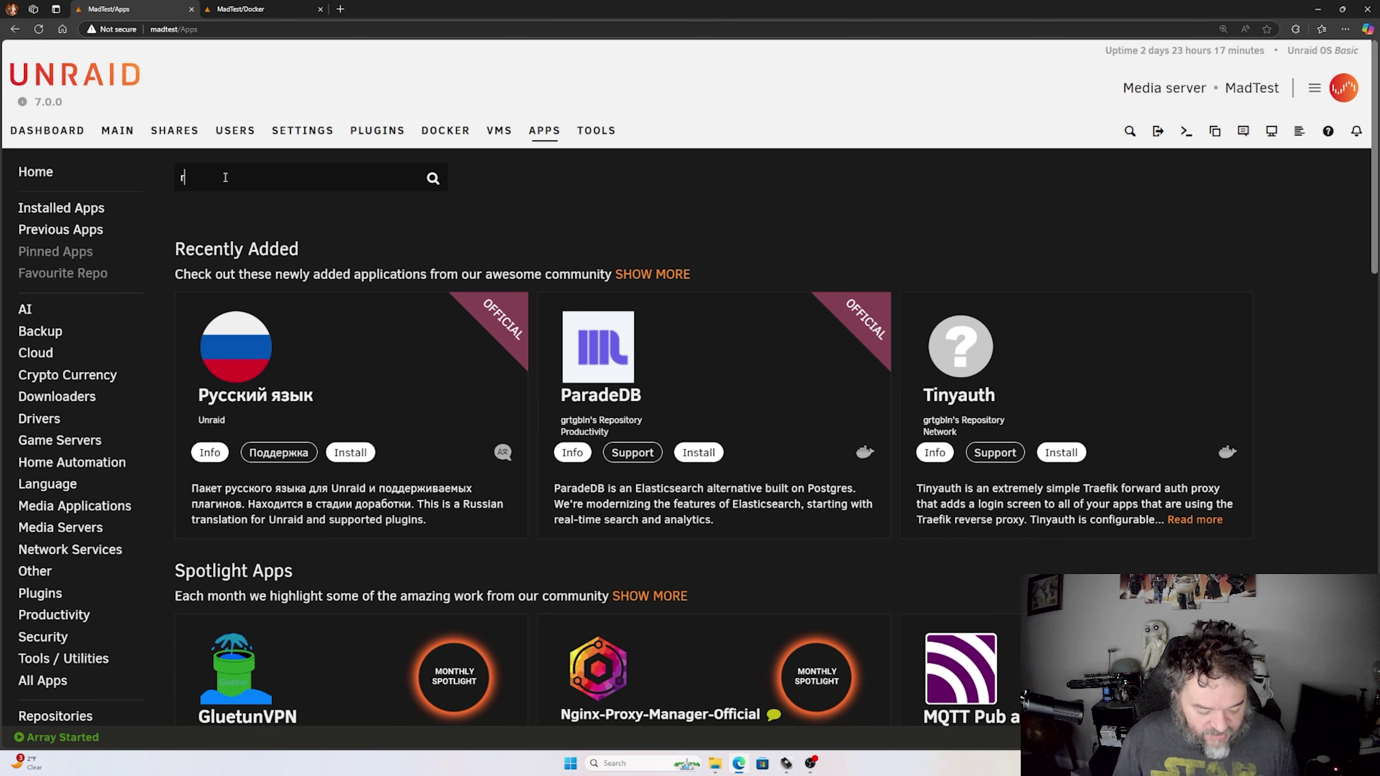
pyautogui.write('edmine')
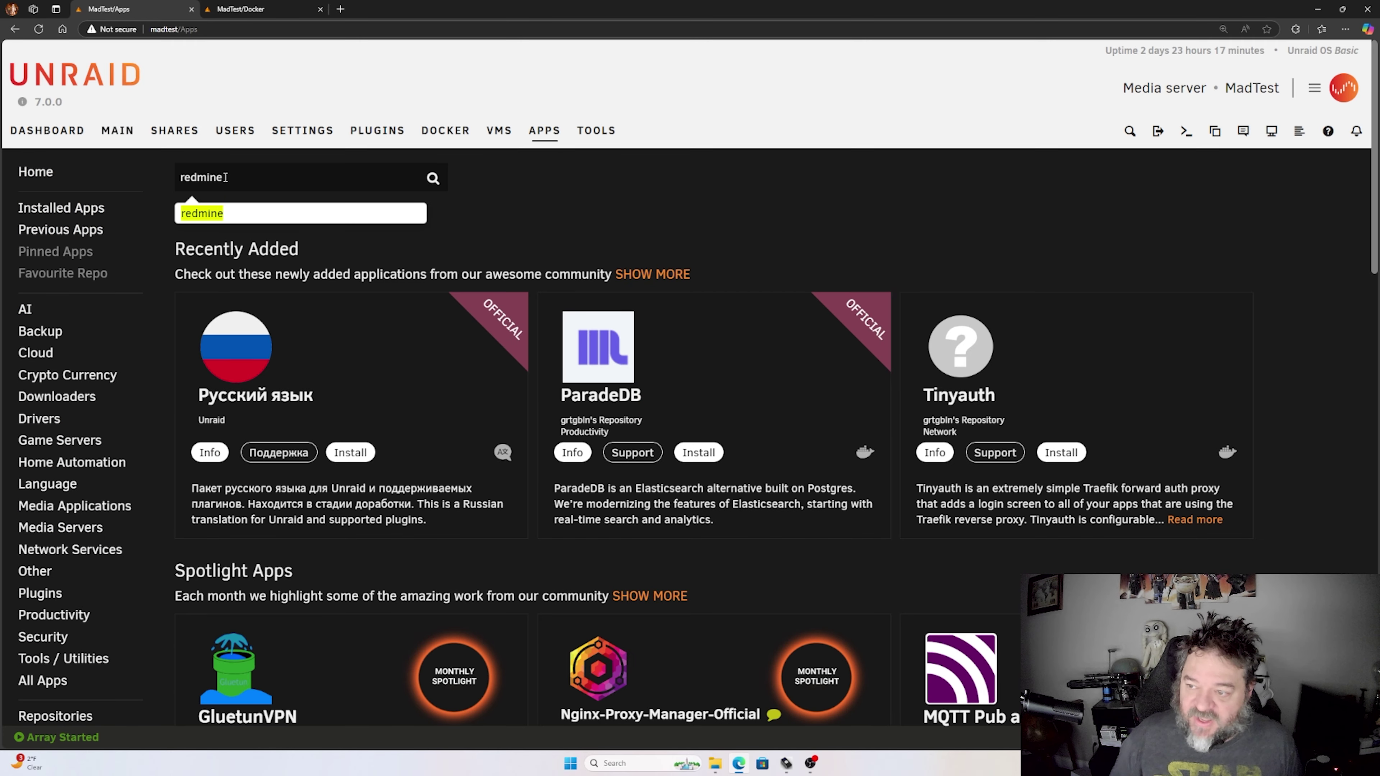
pyautogui.press('Return')
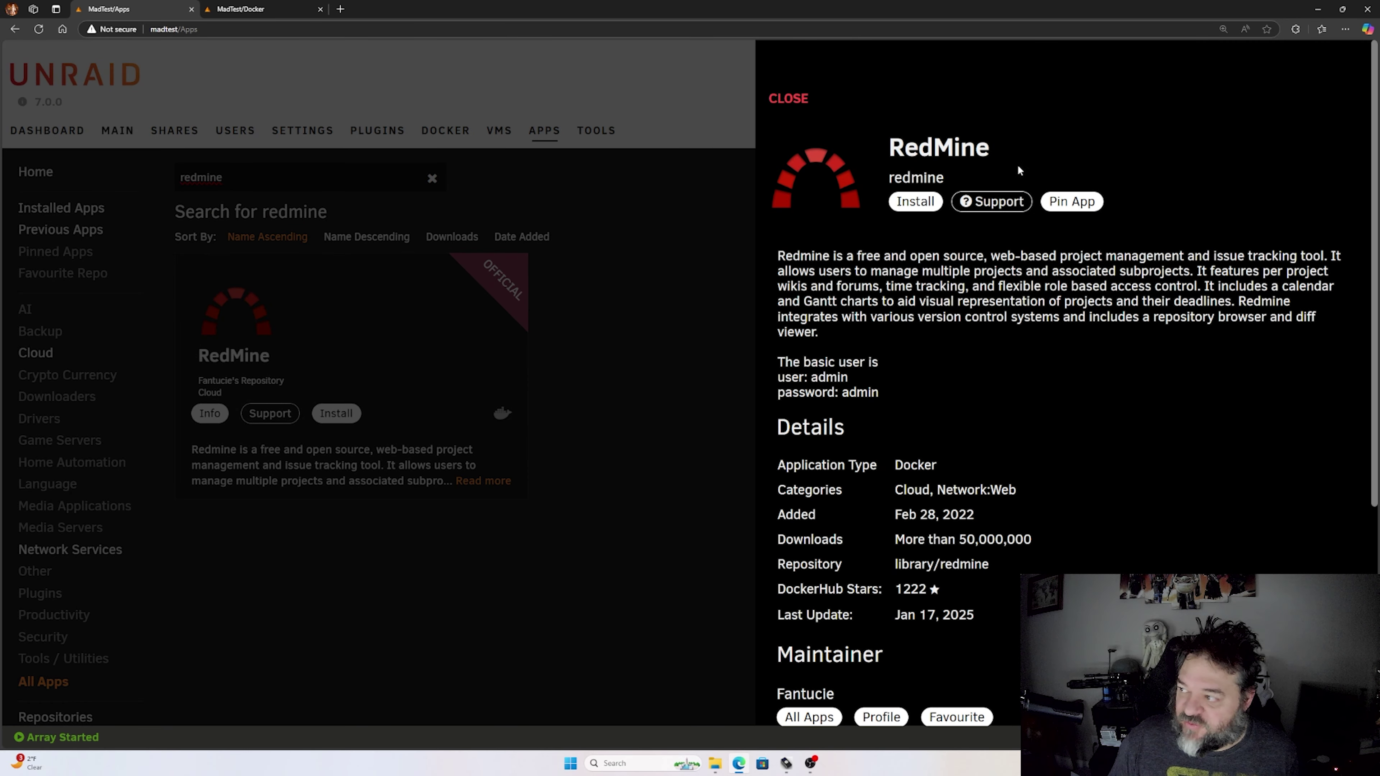
pyautogui.click(788, 99)
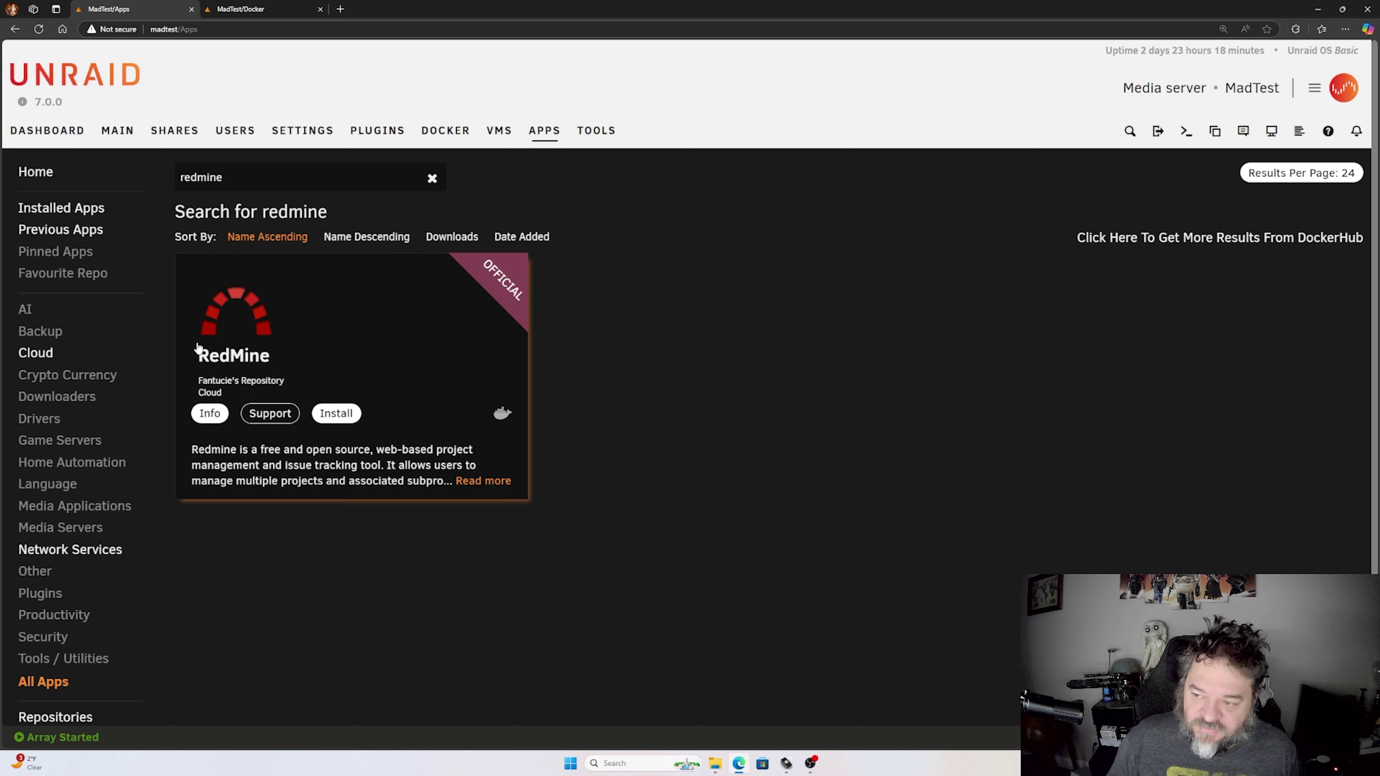
pyautogui.click(335, 415)
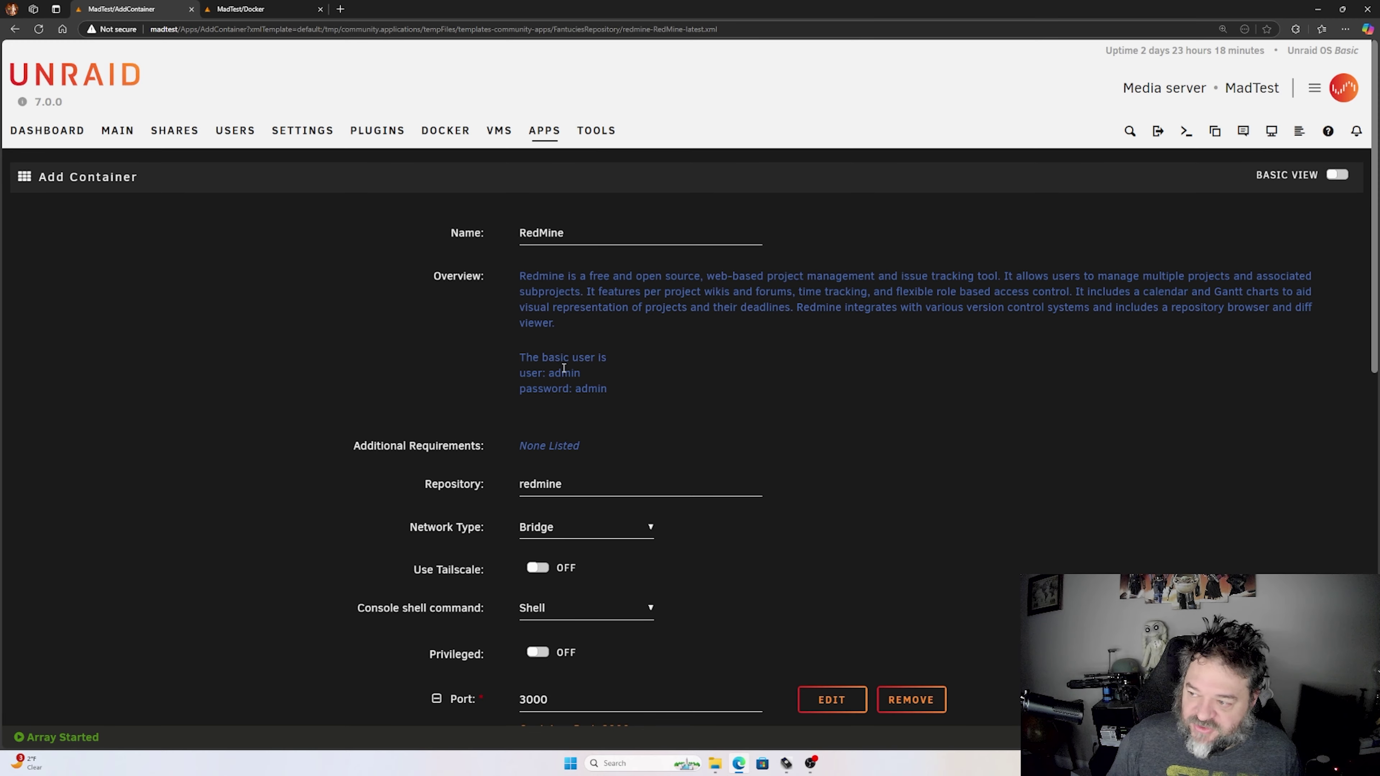
# - Set the RedMine container's Network Type to 'Custom : databases'
pyautogui.scroll(-5, 550, 375)
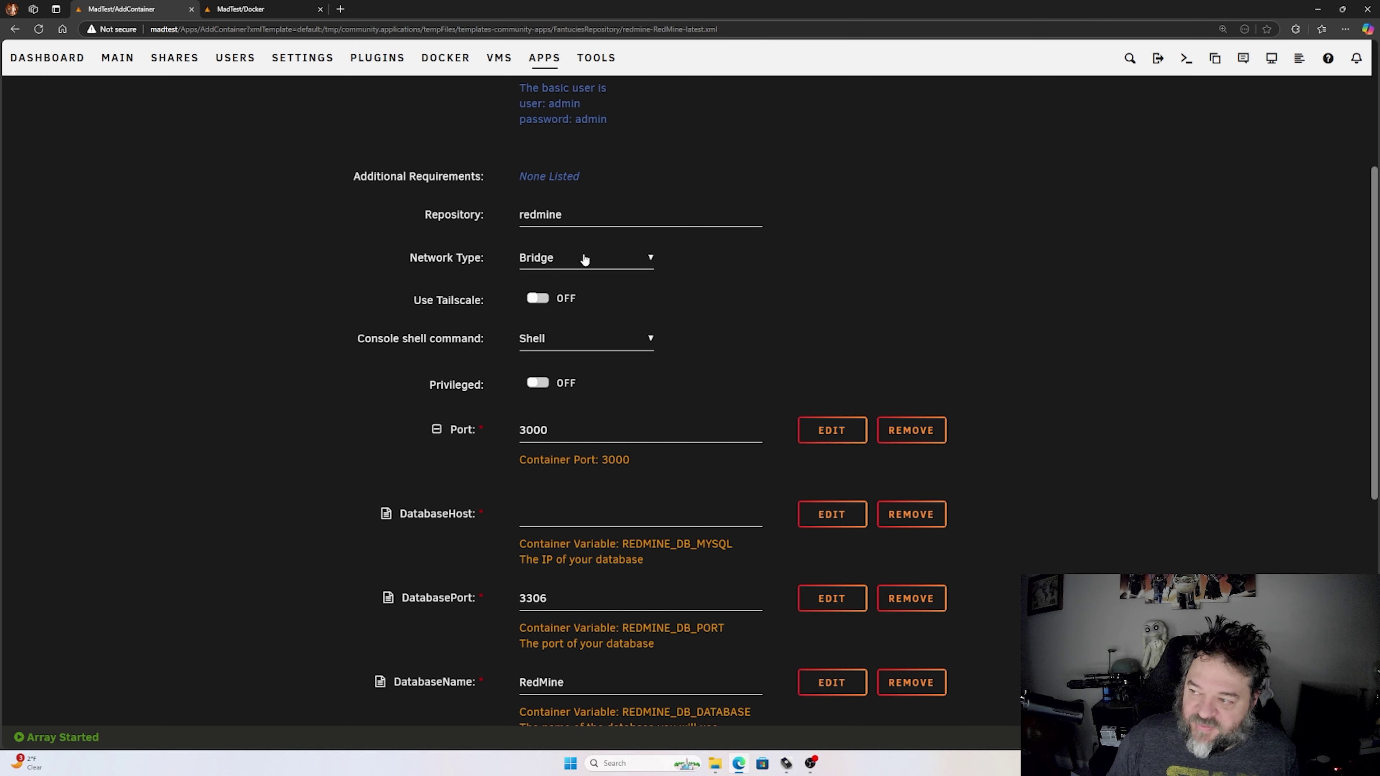
pyautogui.click(594, 266)
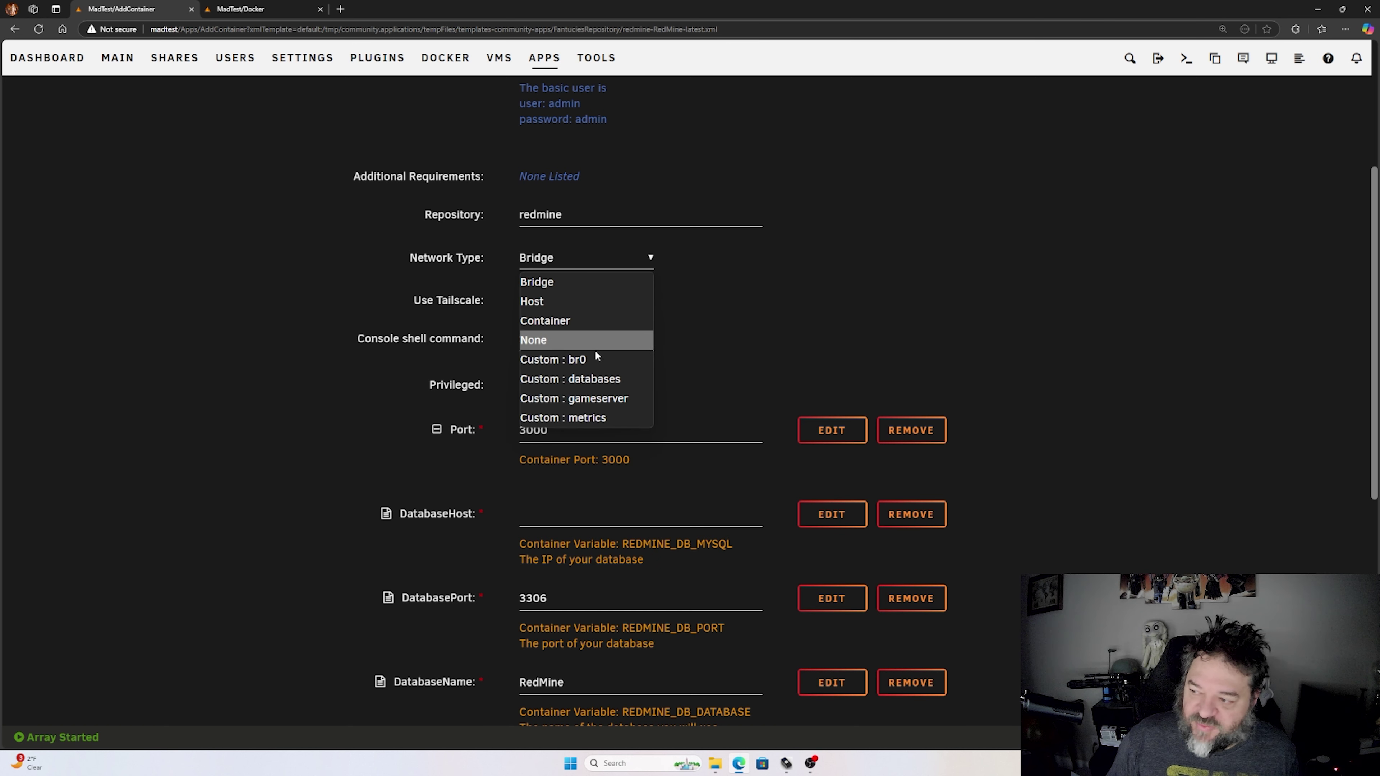
pyautogui.click(591, 378)
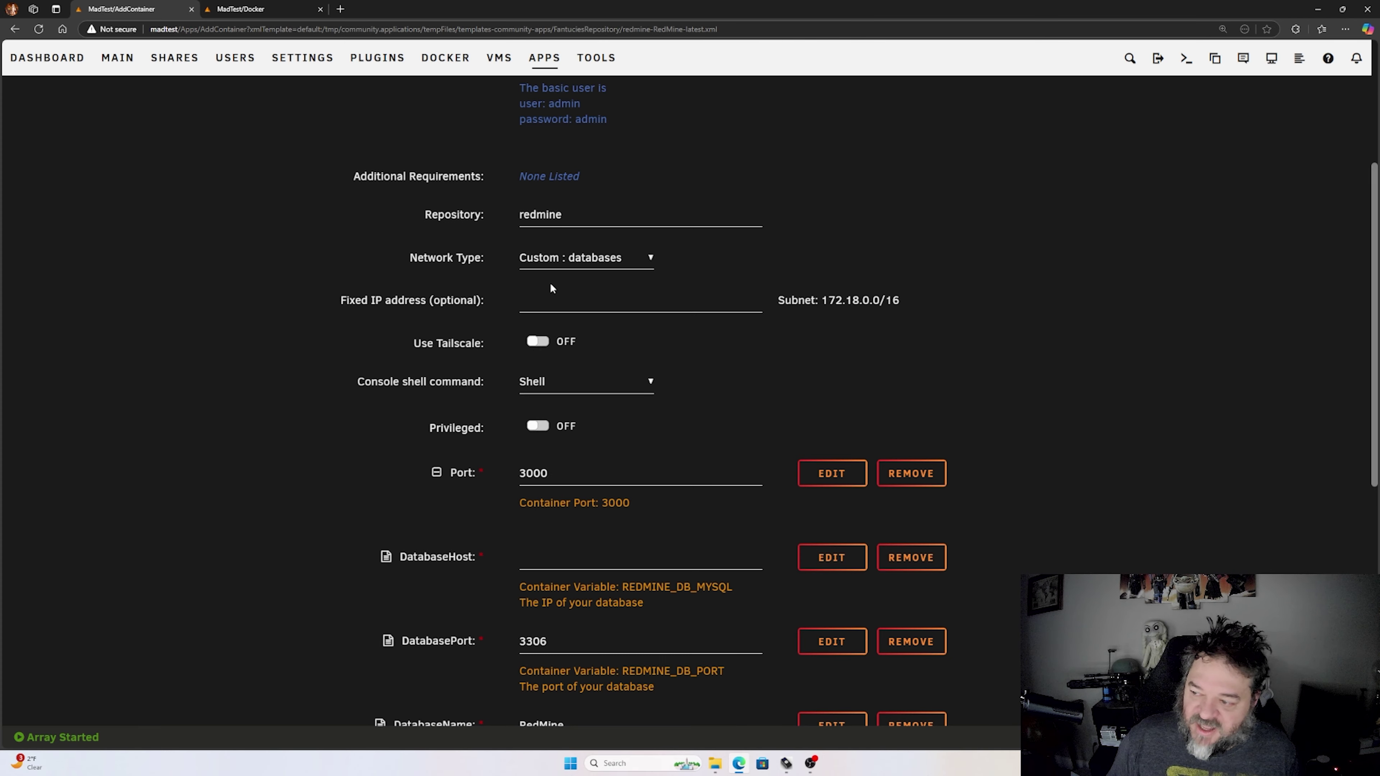
# - Paste 192.168.2.81 into the container's DatabaseHost field
pyautogui.scroll(-2, 549, 283)
pyautogui.scroll(-1, 526, 242)
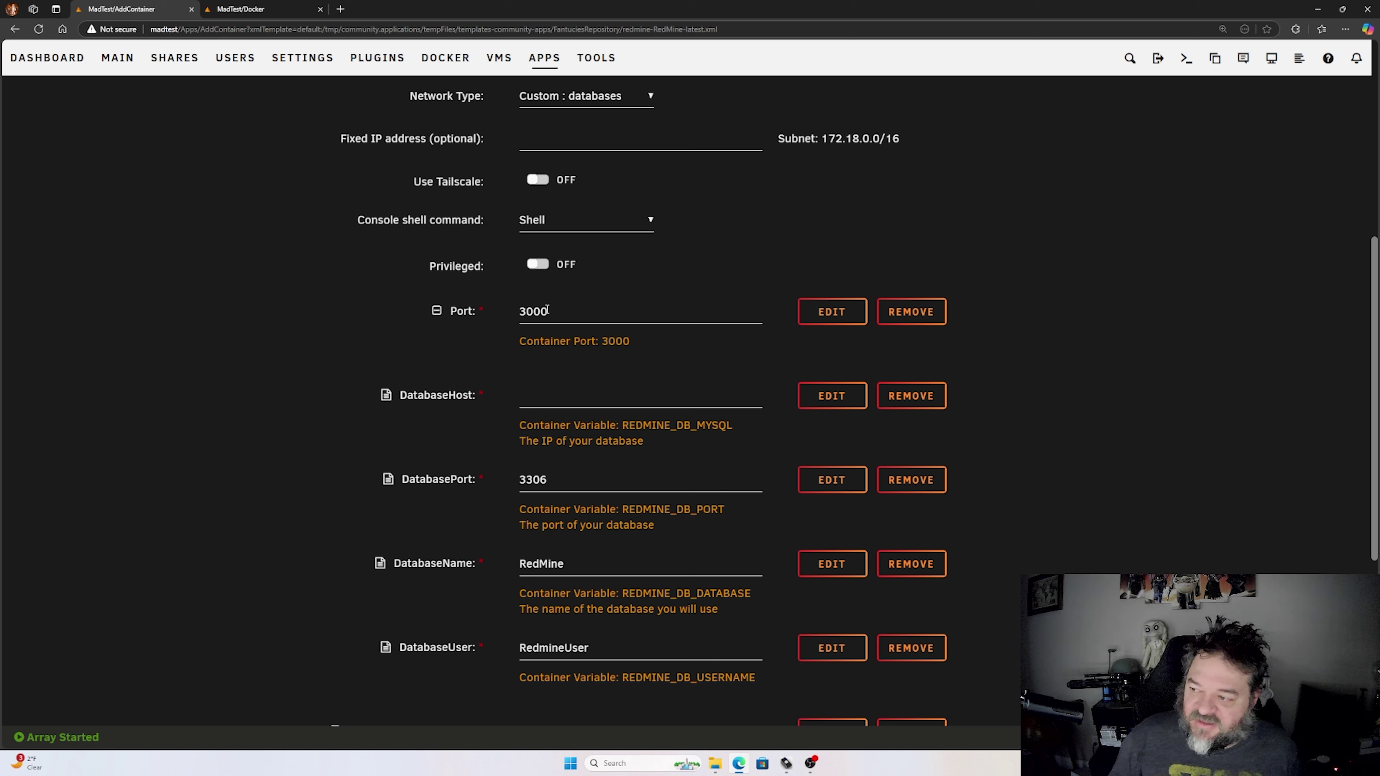
pyautogui.scroll(-2, 499, 359)
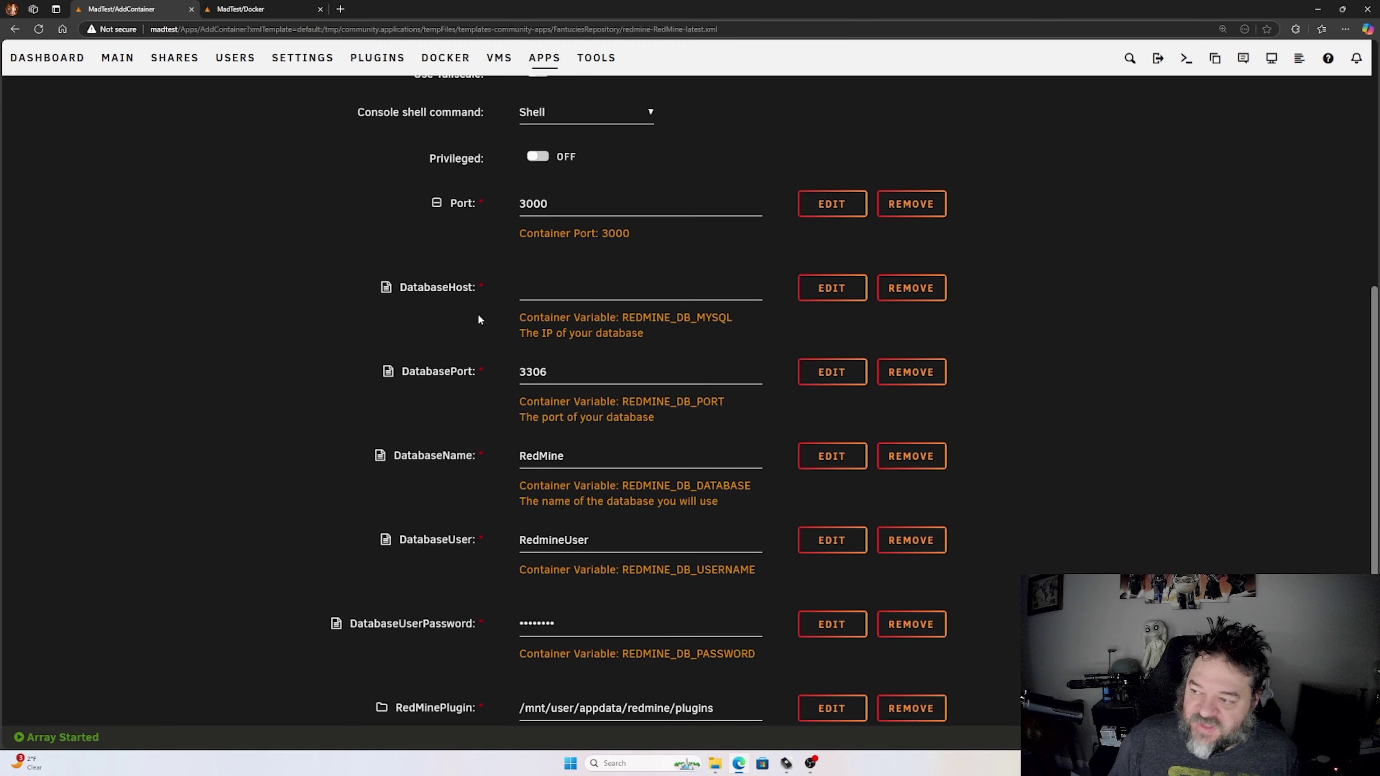
pyautogui.click(540, 290)
pyautogui.write('192.168.2.81')
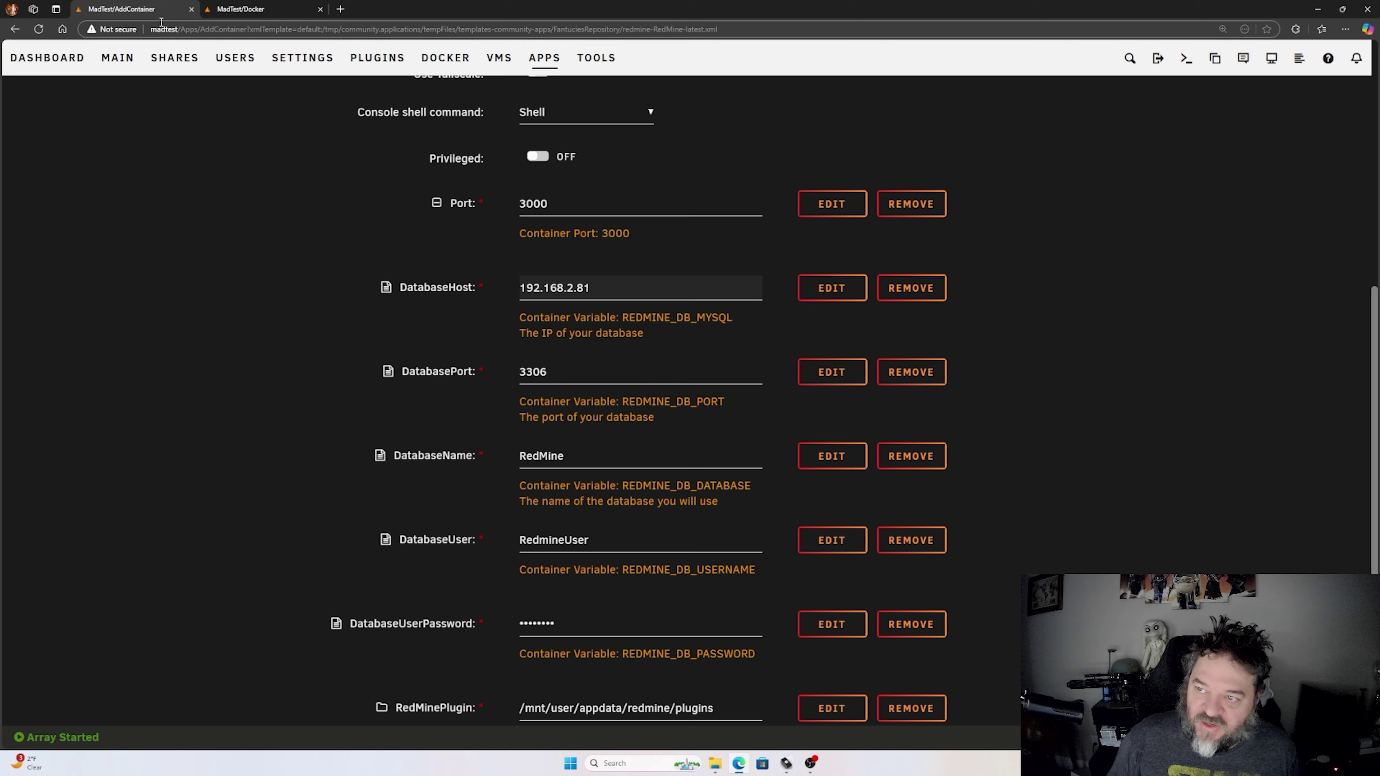
# - Select the server name in the address bar and review the RedMine template's database fields
pyautogui.moveTo(152, 31); pyautogui.dragTo(178, 31)
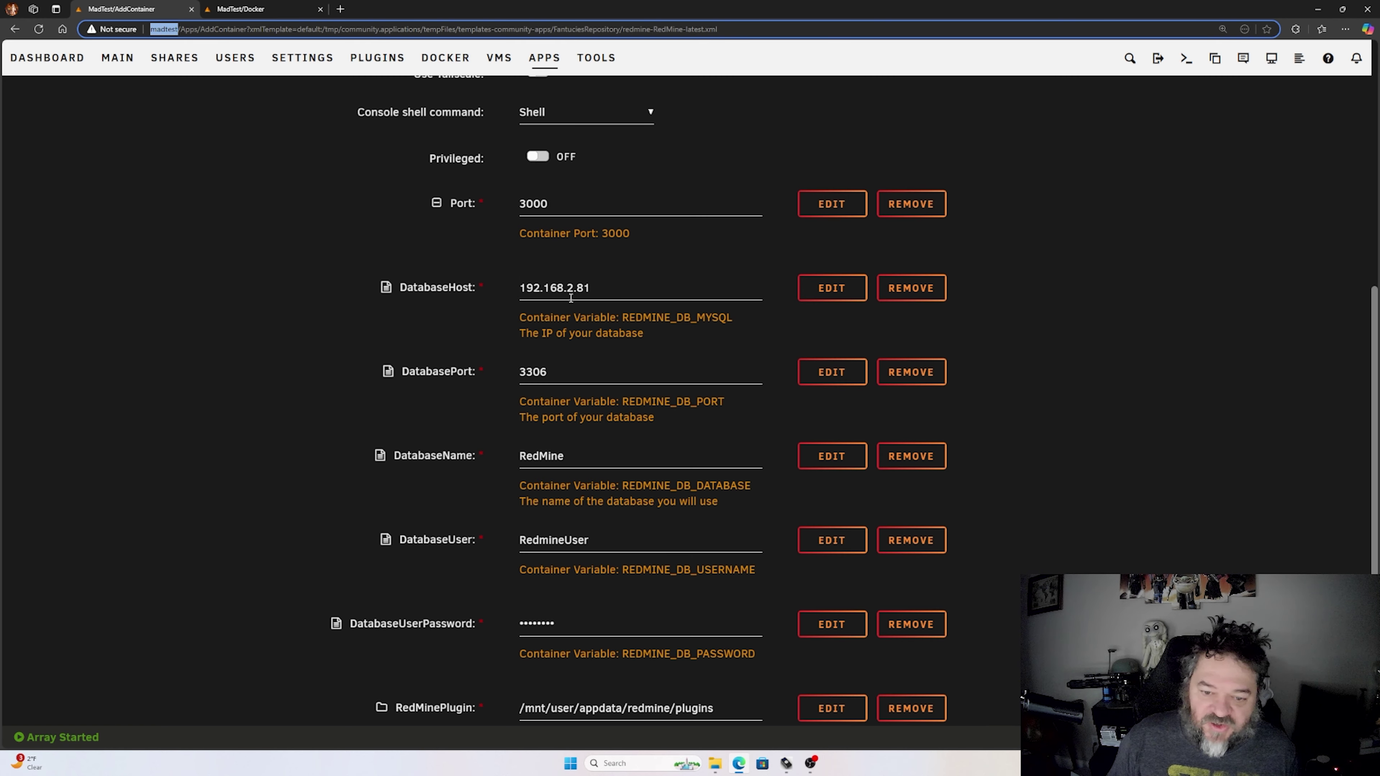
pyautogui.scroll(-2, 570, 298)
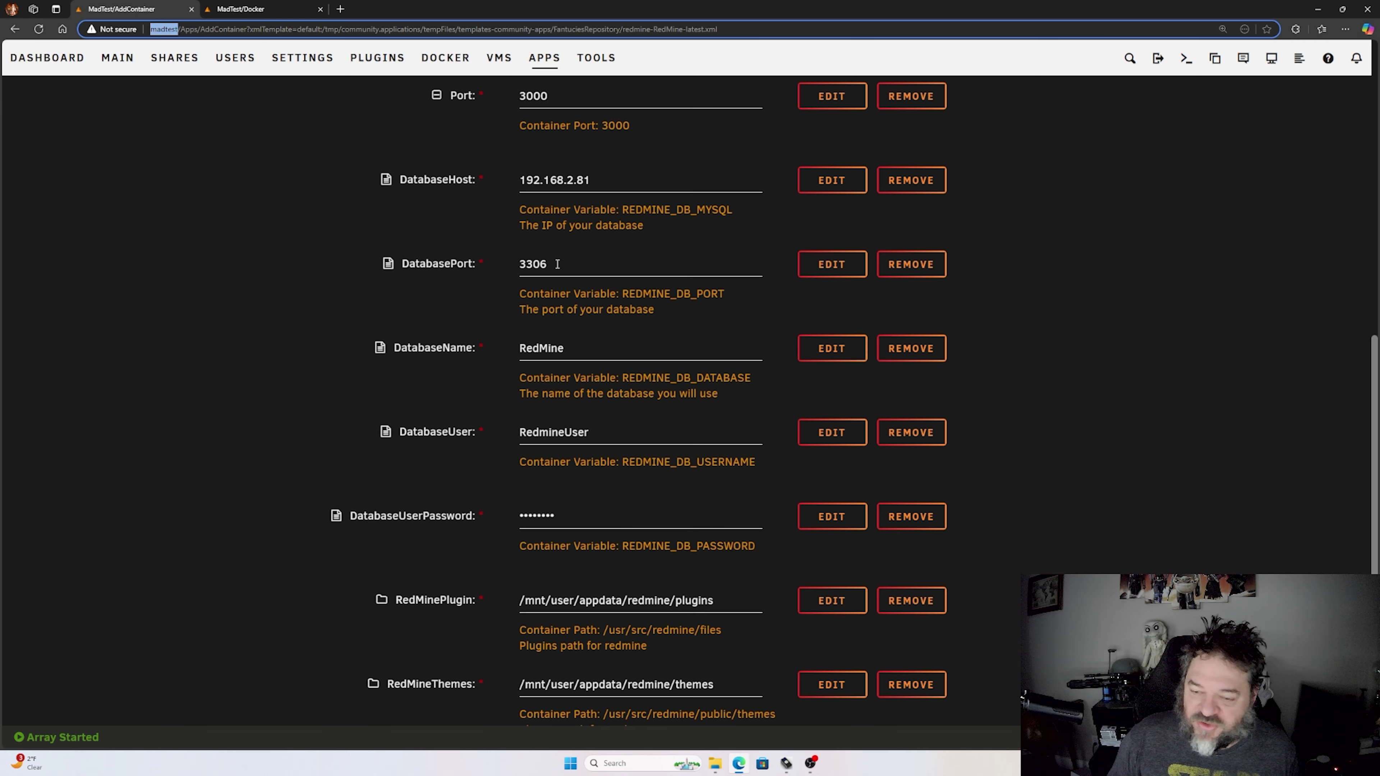
pyautogui.scroll(-2, 490, 266)
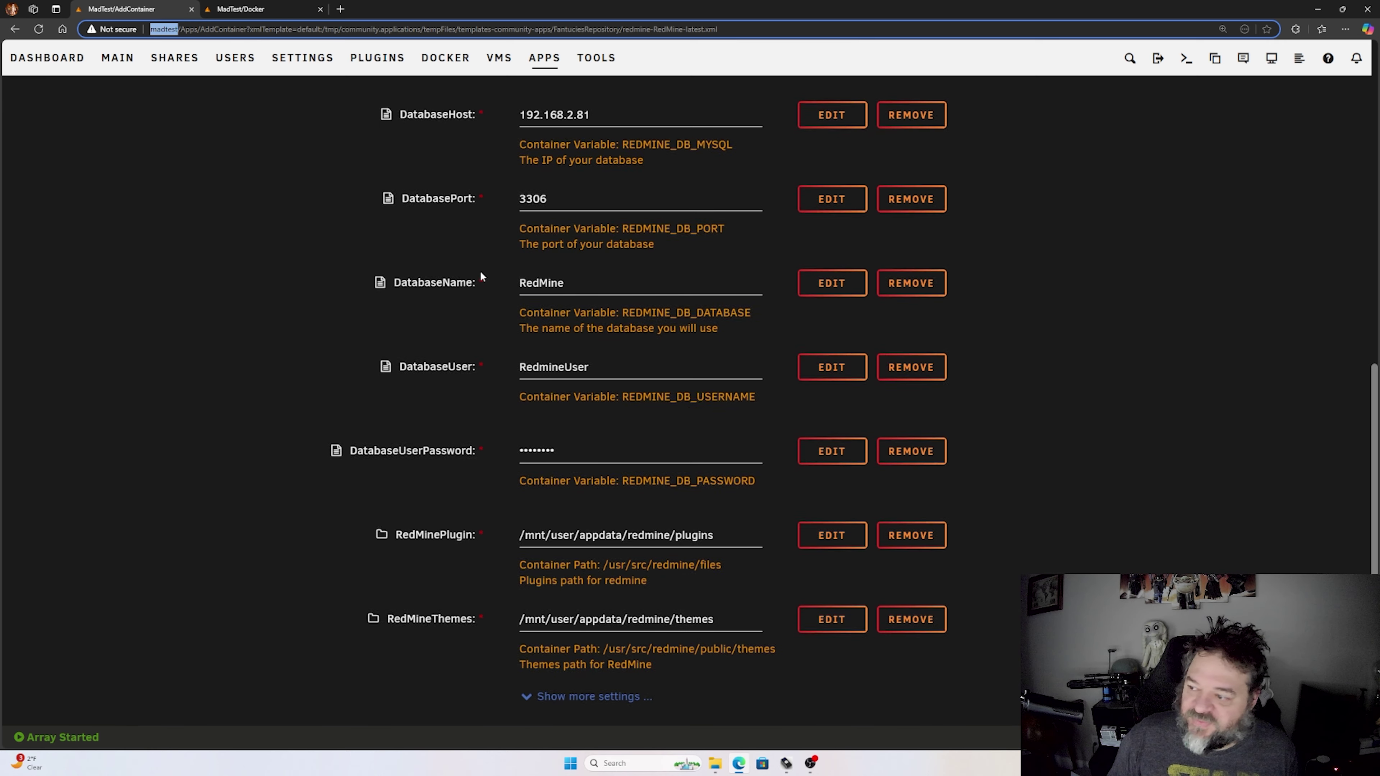
pyautogui.scroll(-1, 495, 332)
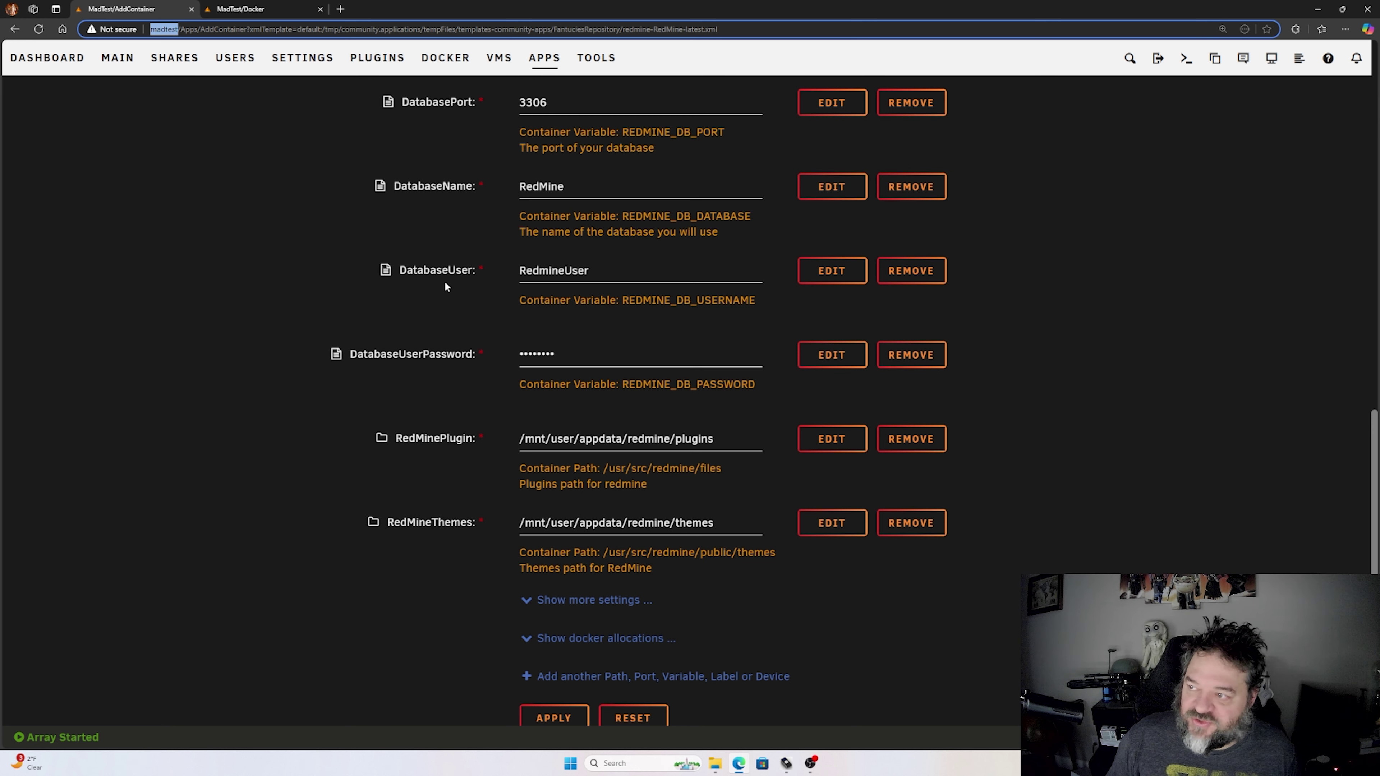
pyautogui.scroll(3, 216, 356)
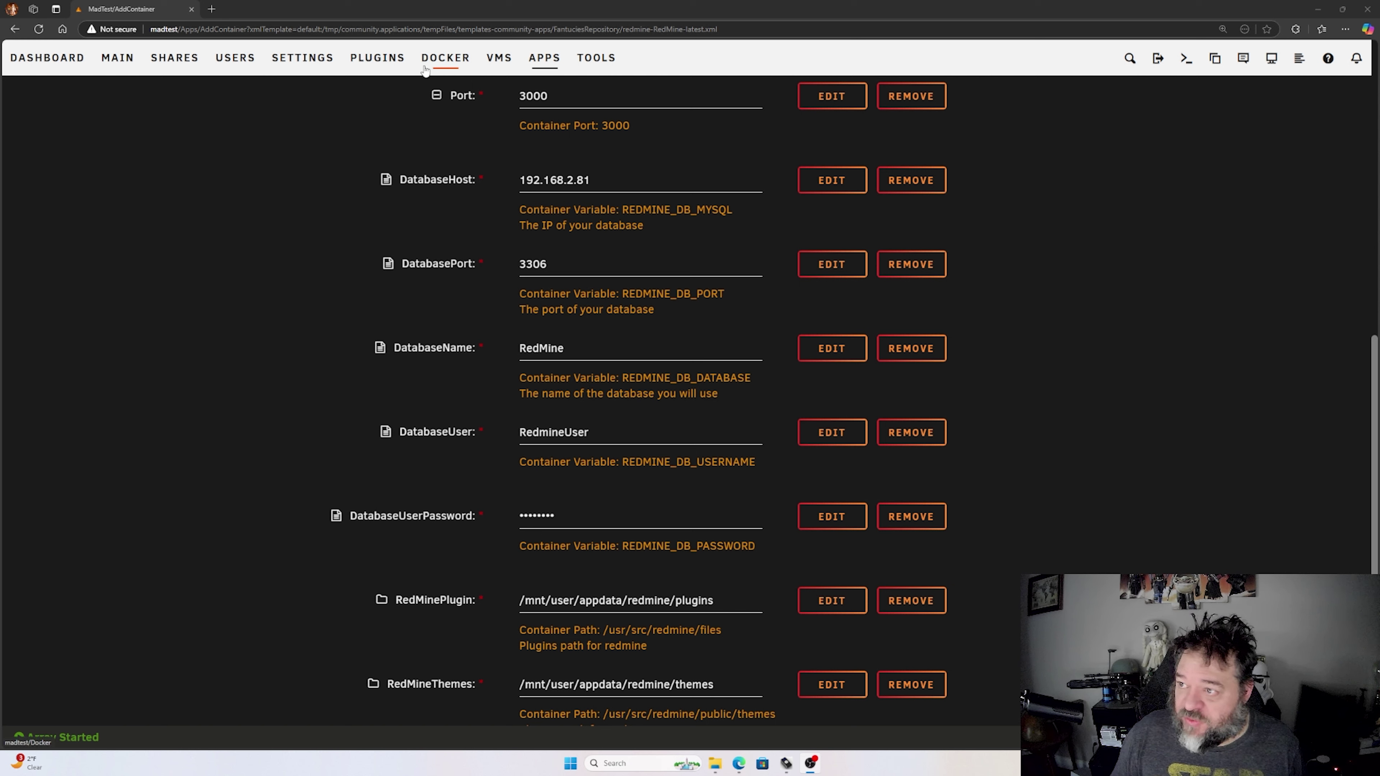
# - Open the Unraid Docker page in a new browser tab and switch to it
pyautogui.rightClick(444, 59)
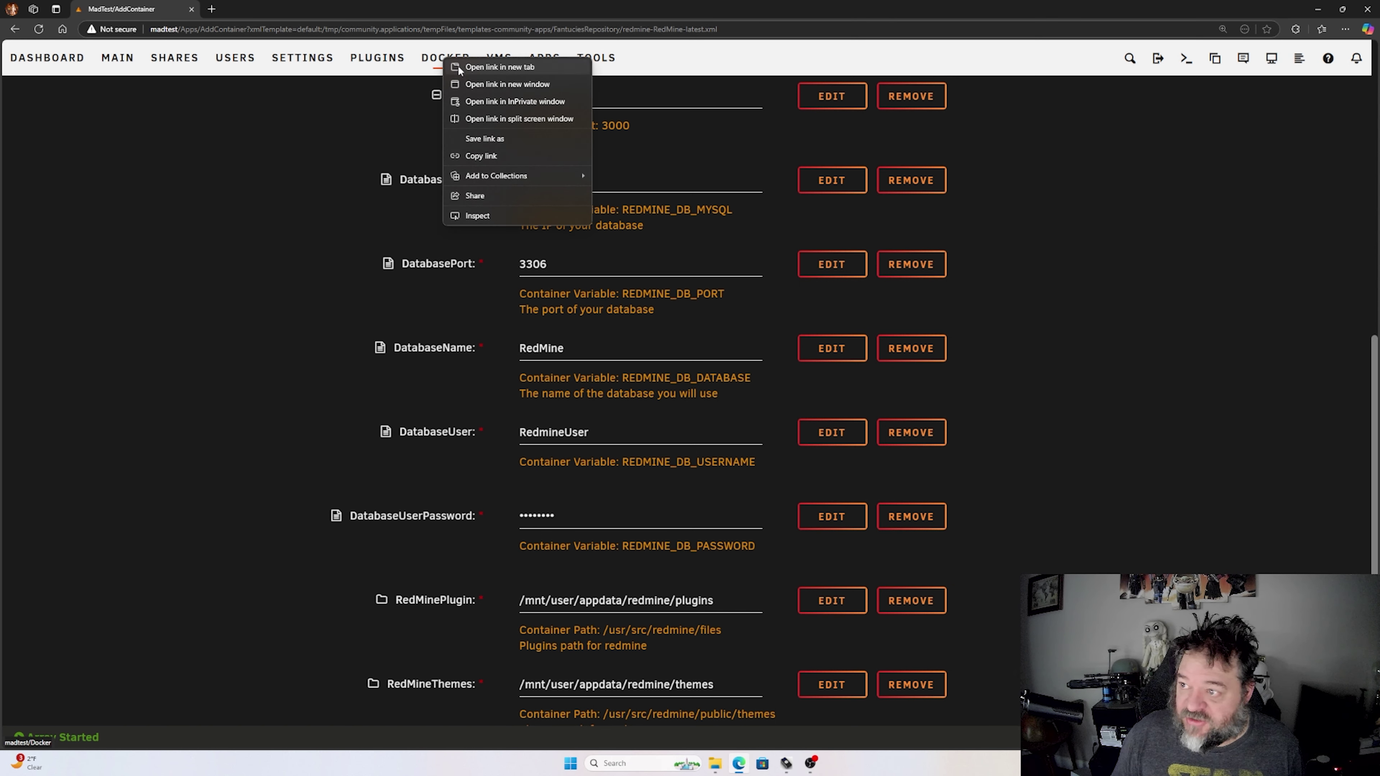
pyautogui.click(461, 66)
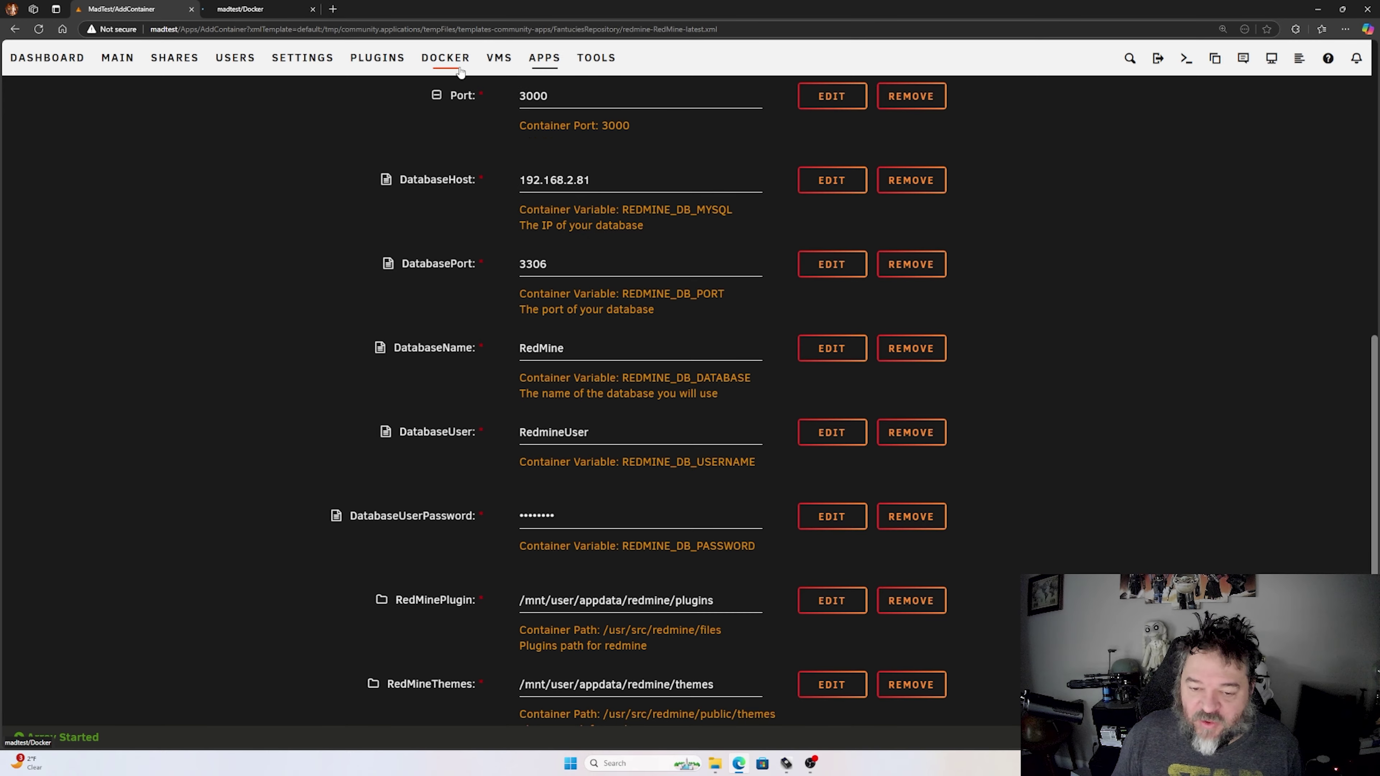
pyautogui.click(255, 15)
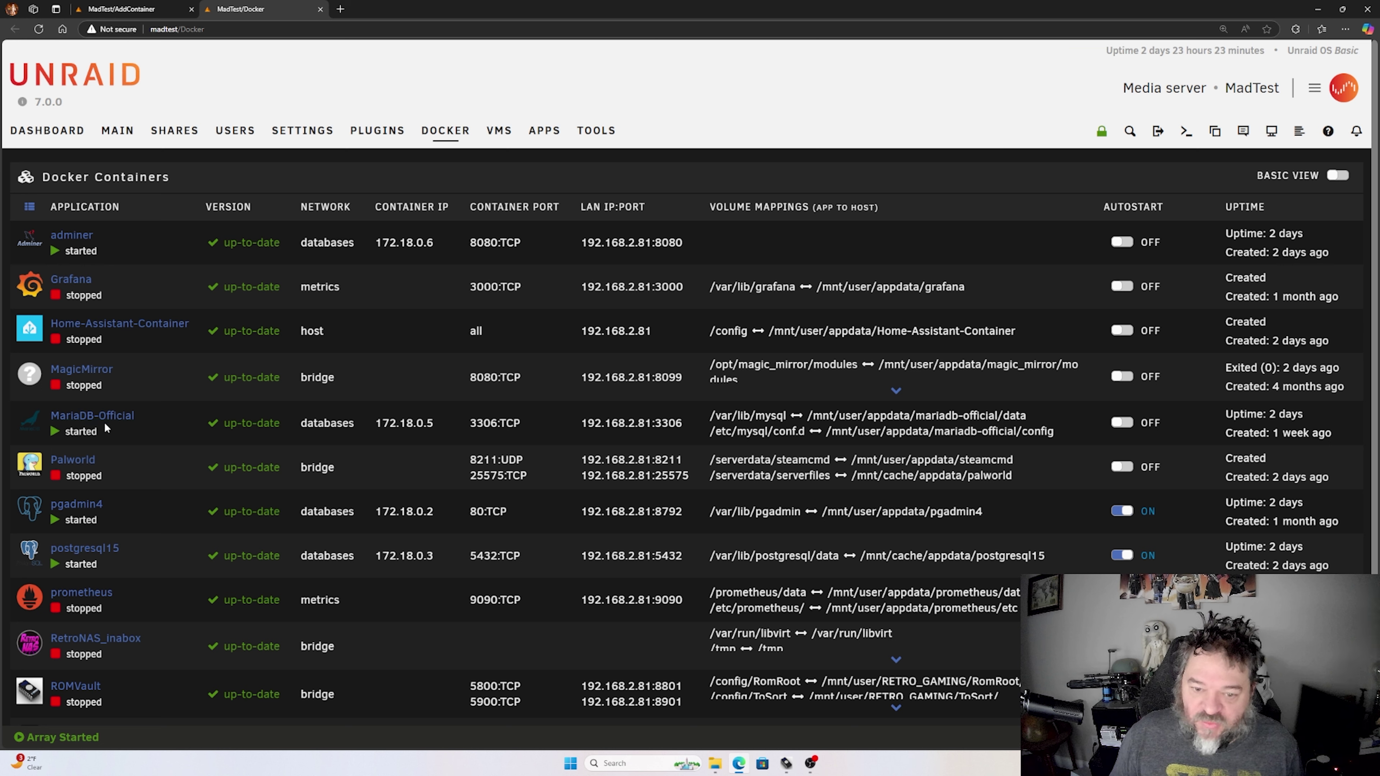
# - Launch the adminer container's WebUI from its icon menu
pyautogui.click(29, 424)
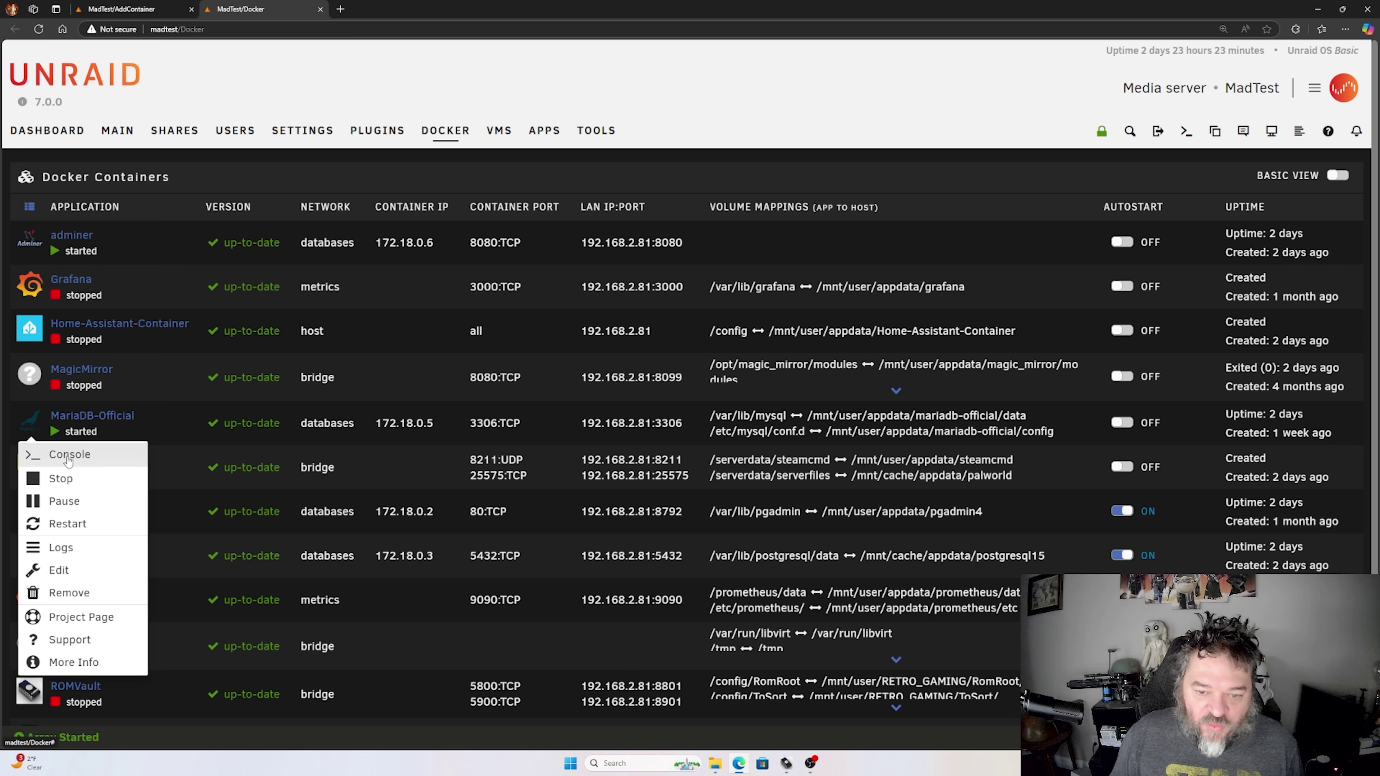
pyautogui.click(119, 238)
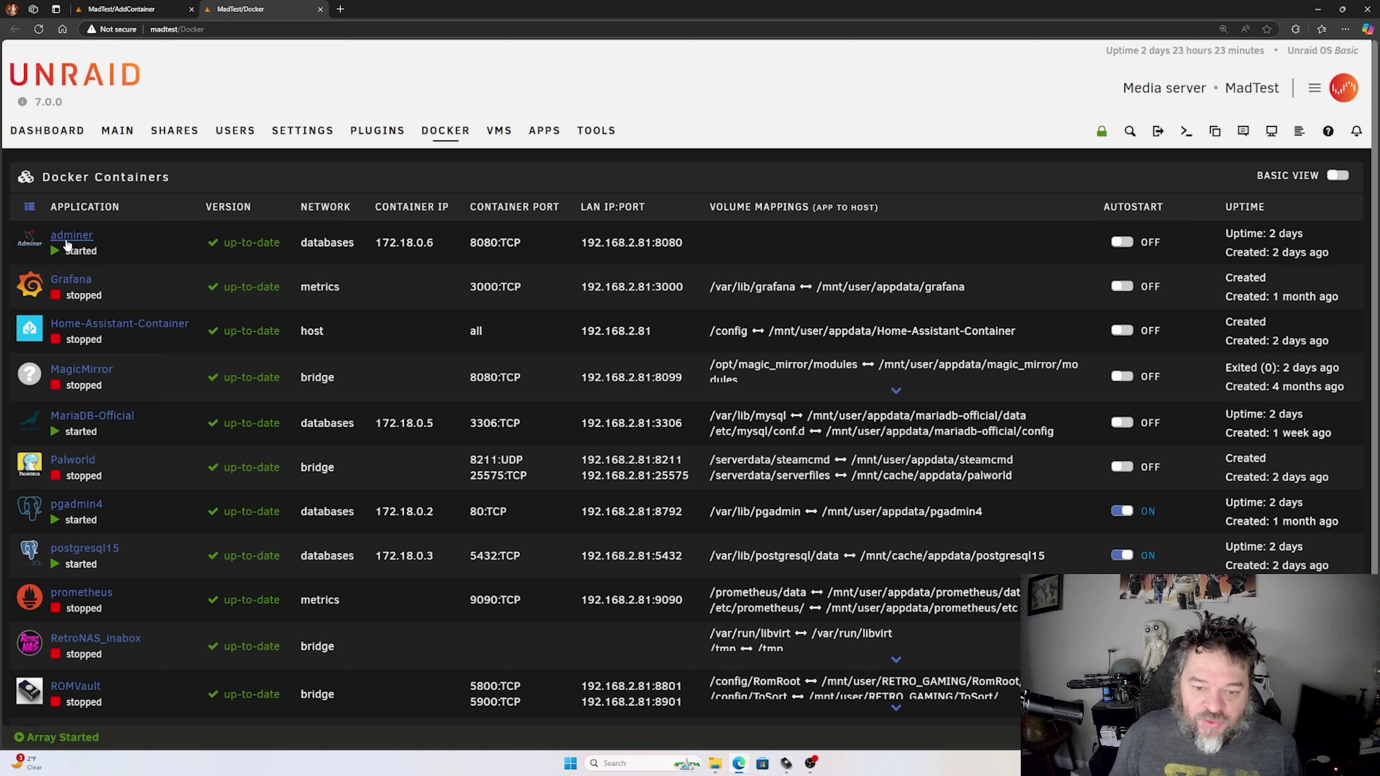
pyautogui.click(28, 236)
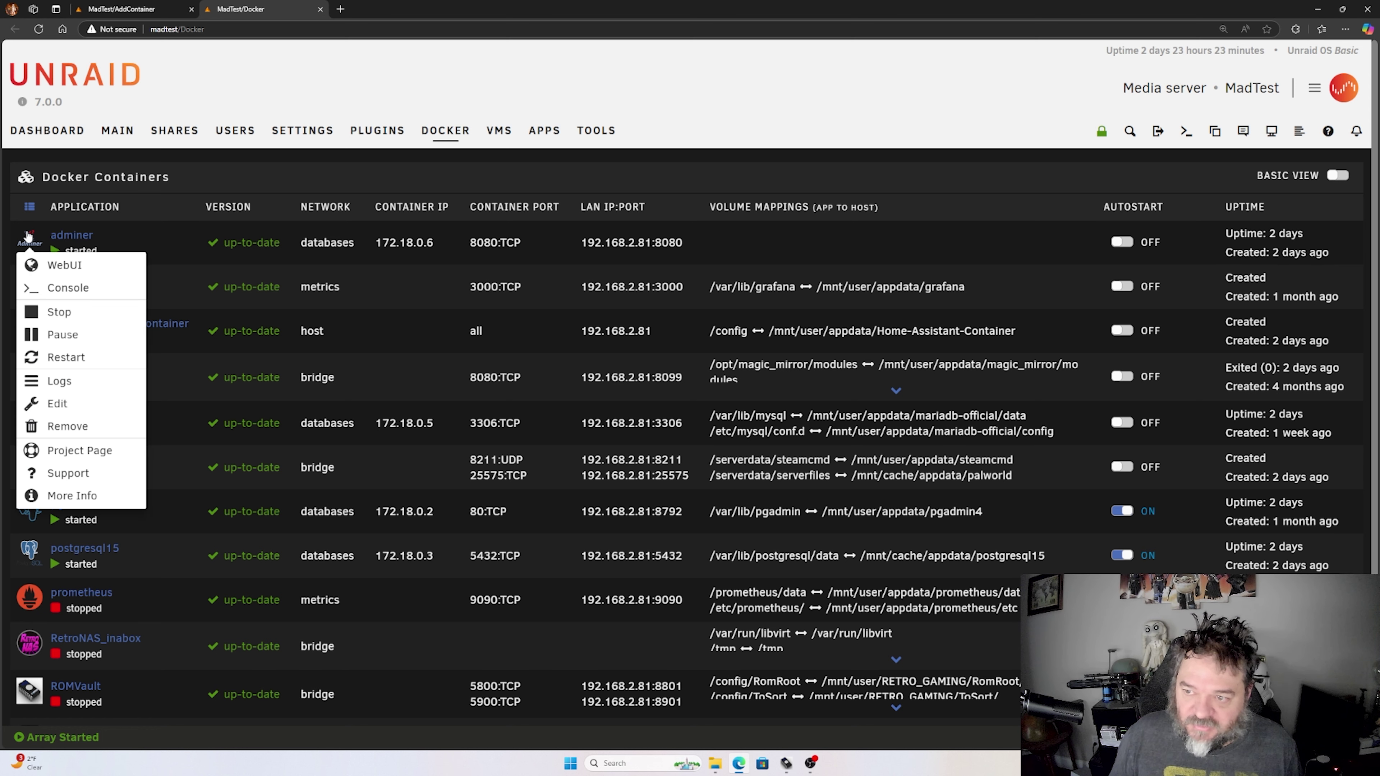
pyautogui.click(49, 267)
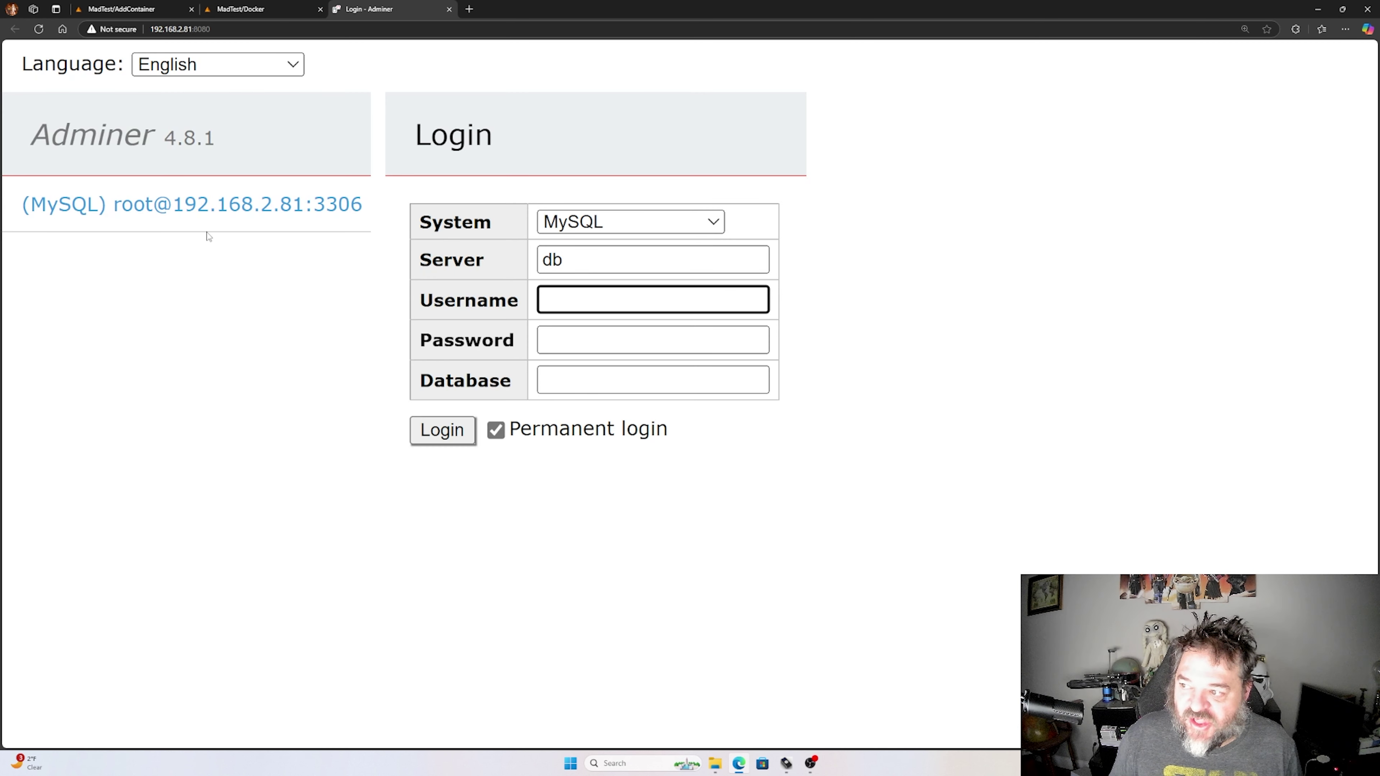
# - Log in to Adminer as root and create a database named RedMine, copied from the template
pyautogui.click(157, 206)
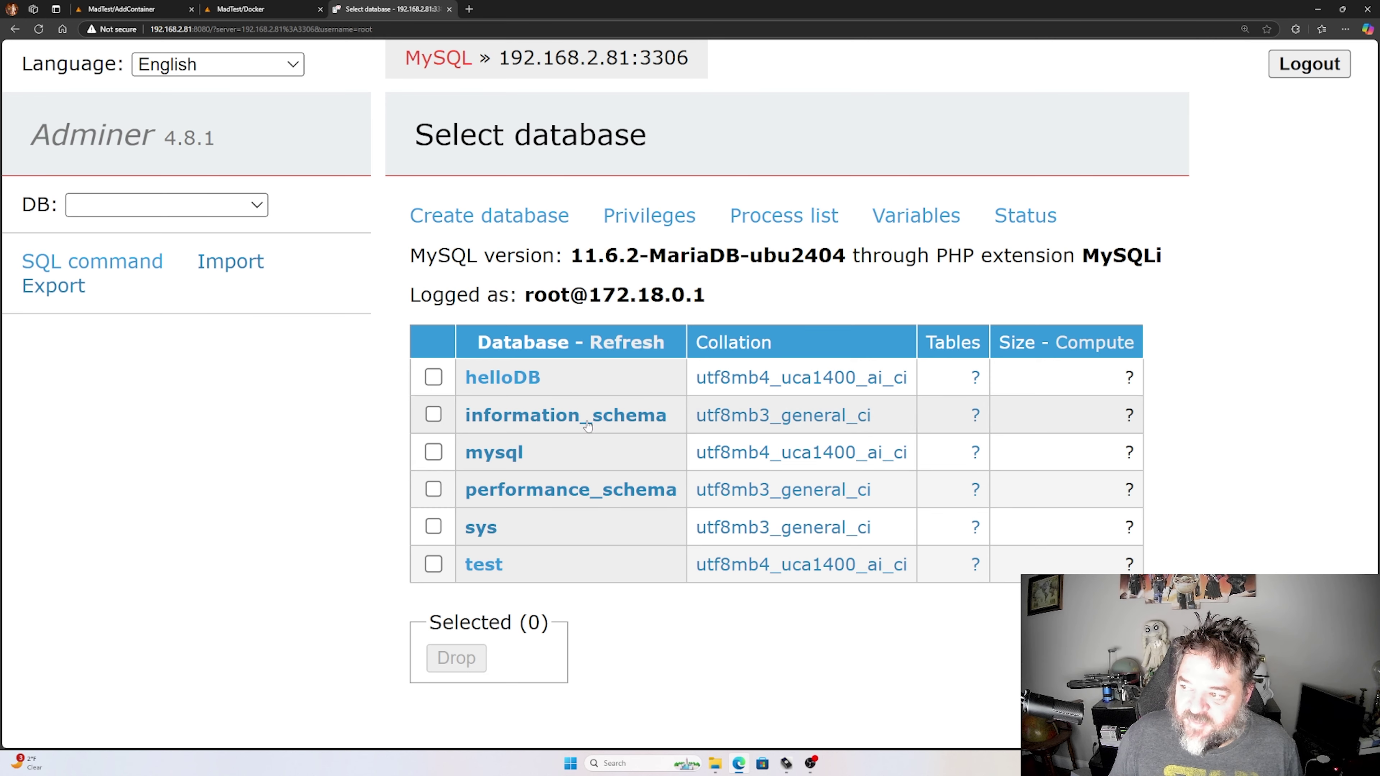
pyautogui.click(482, 217)
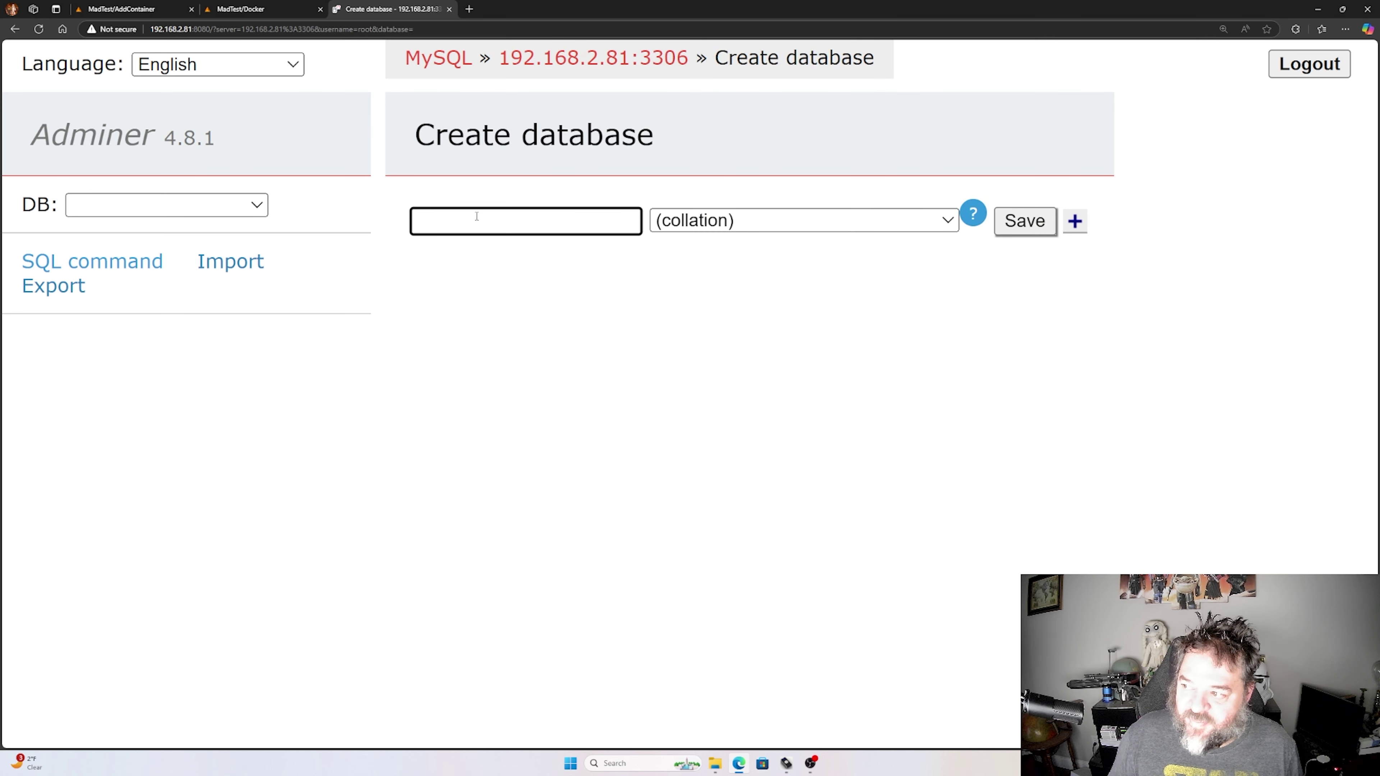
pyautogui.click(114, 10)
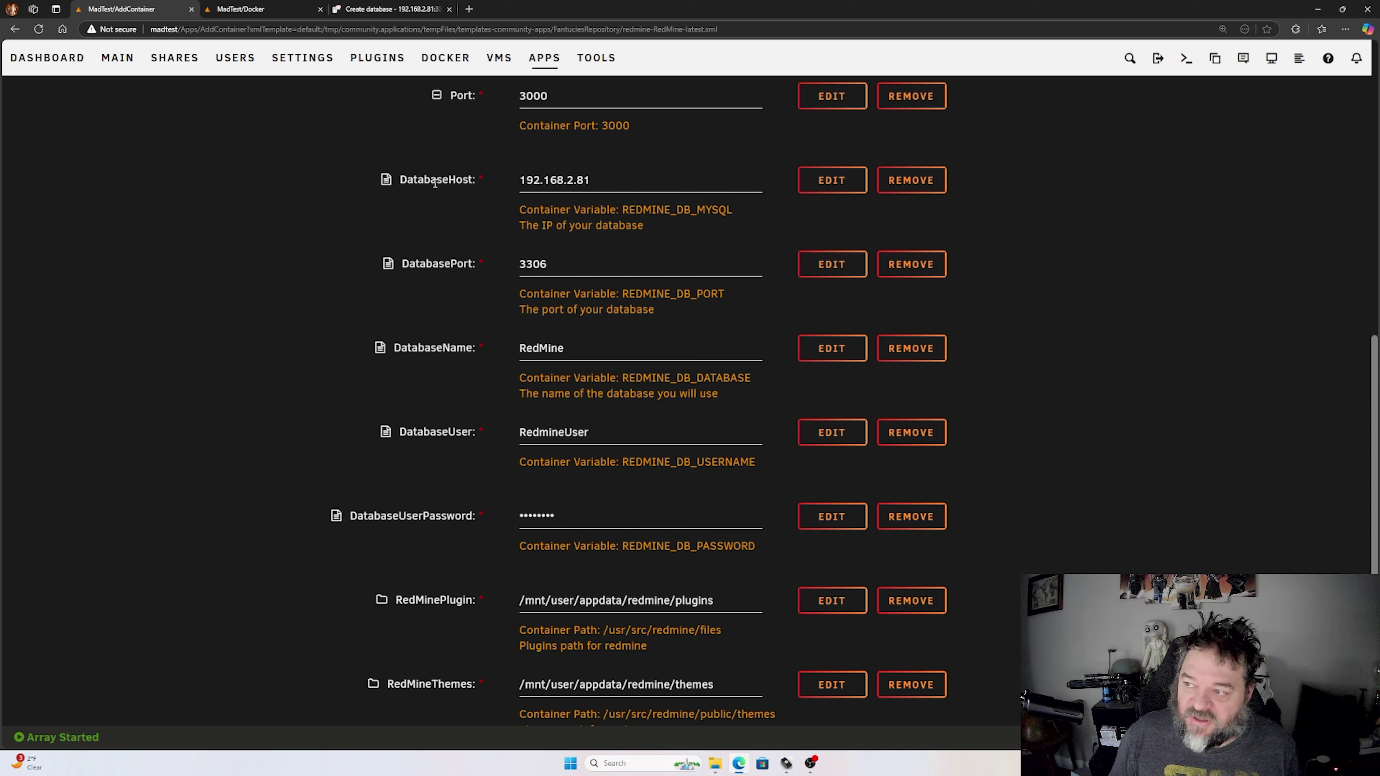
pyautogui.doubleClick(538, 347)
pyautogui.hotkey('ctrl', 'c')
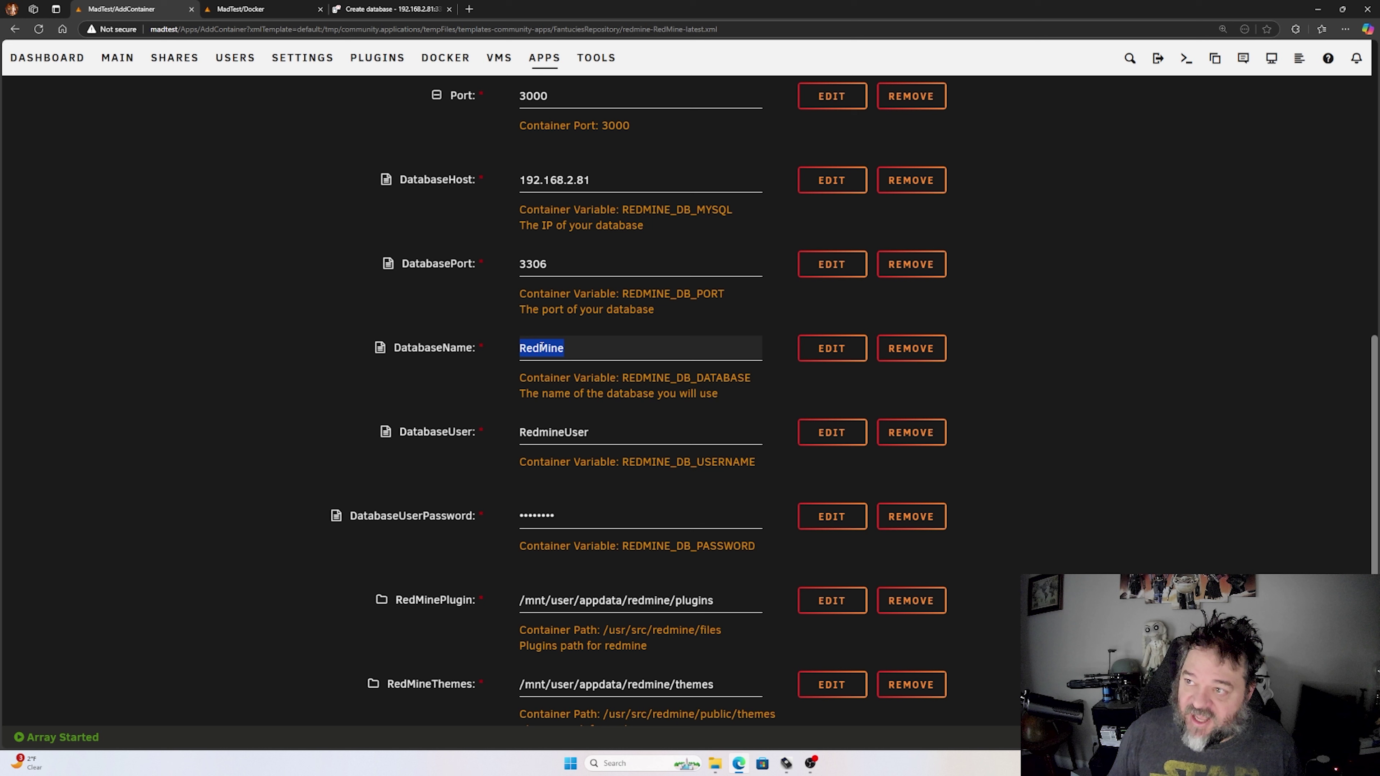
pyautogui.click(386, 9)
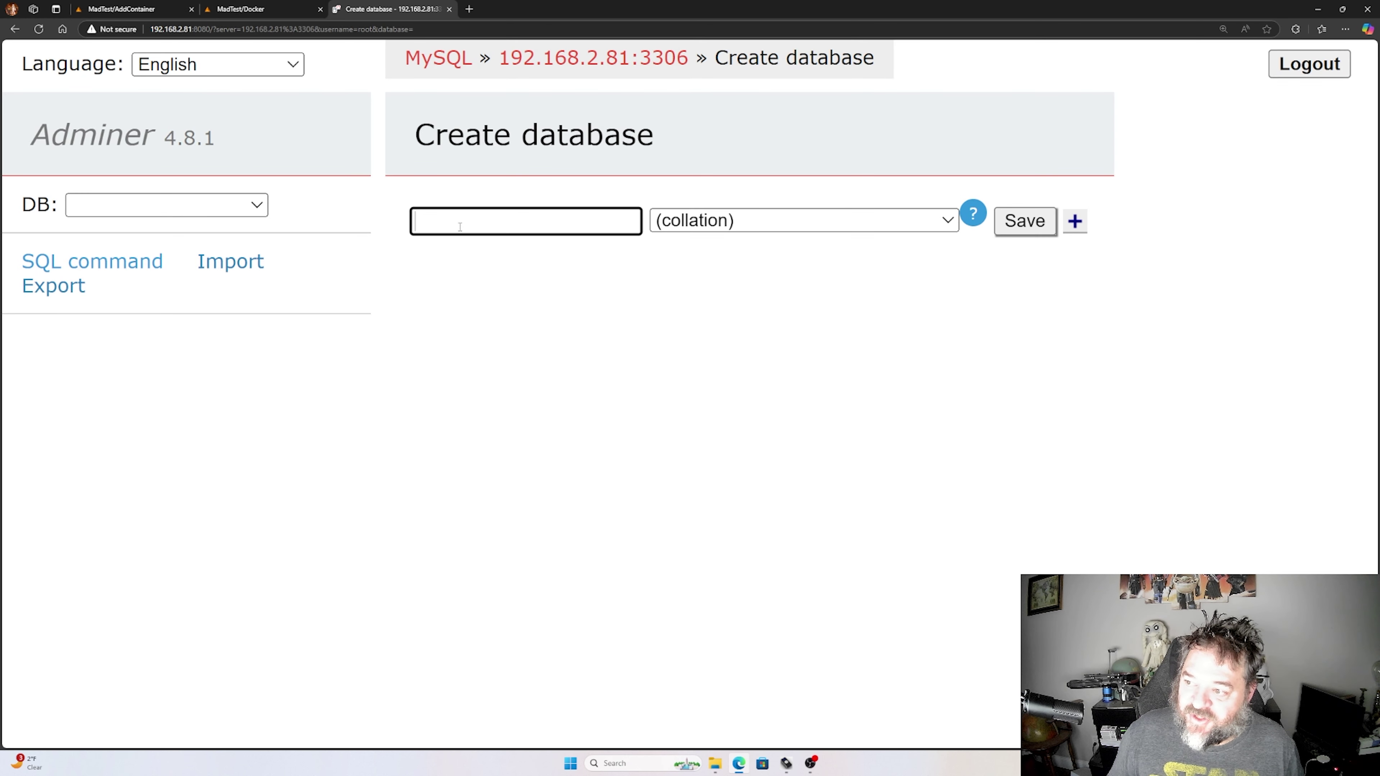
pyautogui.hotkey('ctrl', 'v')
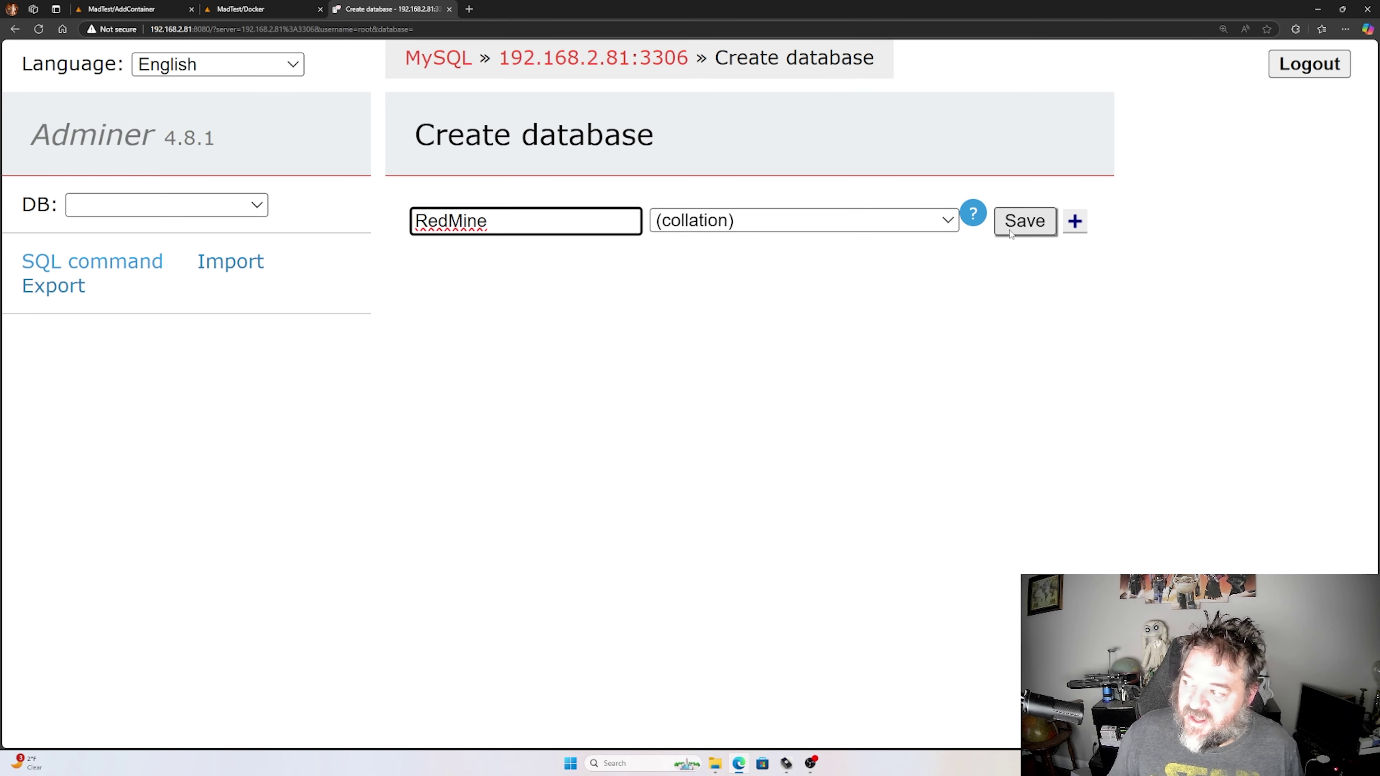
pyautogui.click(1015, 230)
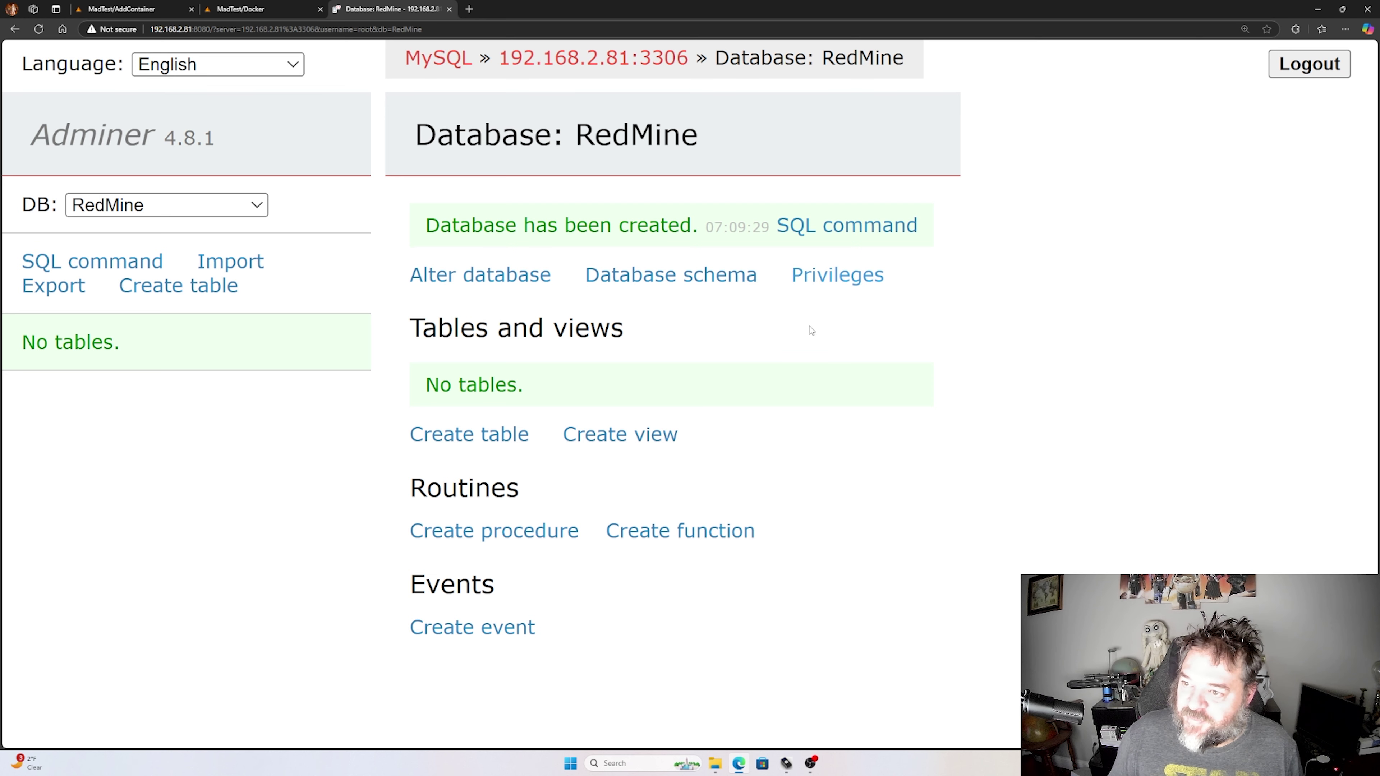
# - Start a new user on the RedMine database, pasting the username RedmineUser from the template
pyautogui.click(833, 277)
pyautogui.click(474, 218)
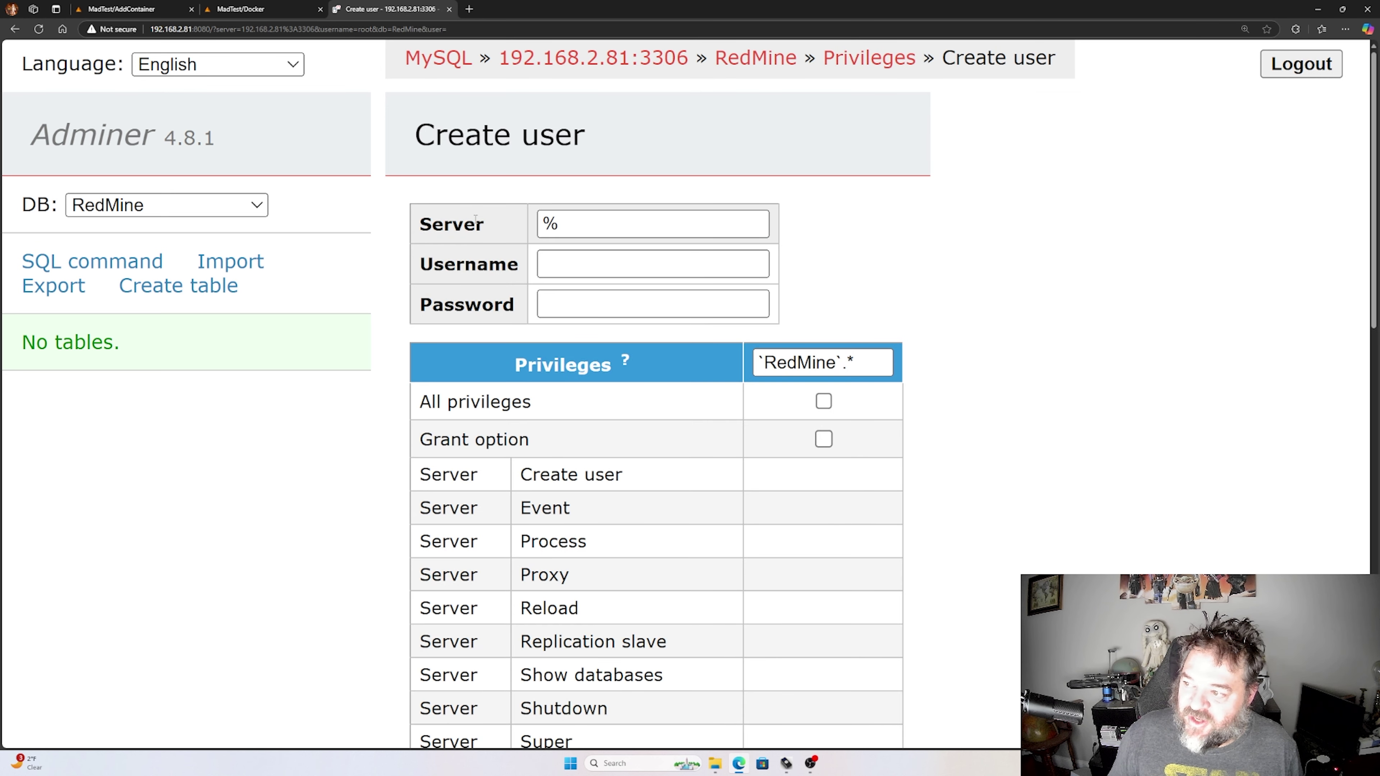
pyautogui.click(117, 9)
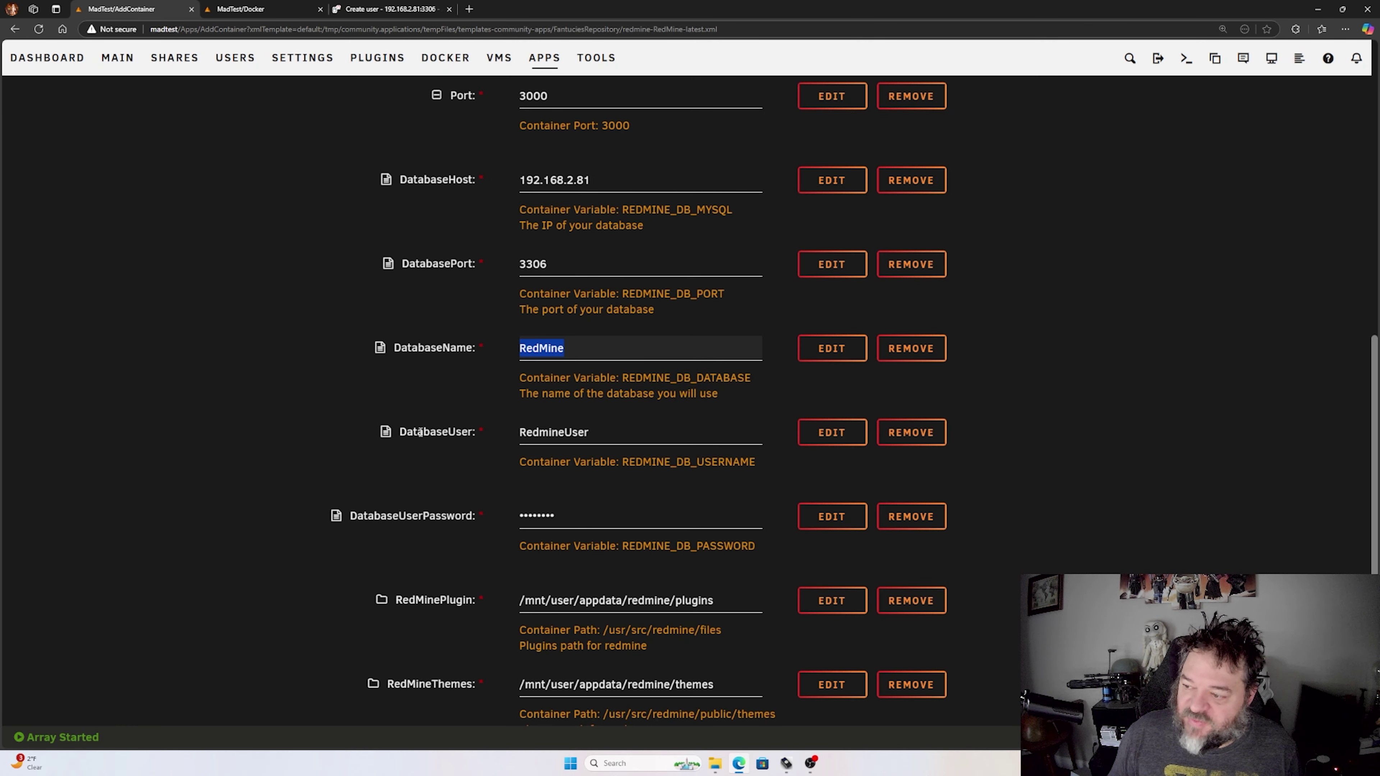
pyautogui.doubleClick(574, 431)
pyautogui.hotkey('ctrl', 'c')
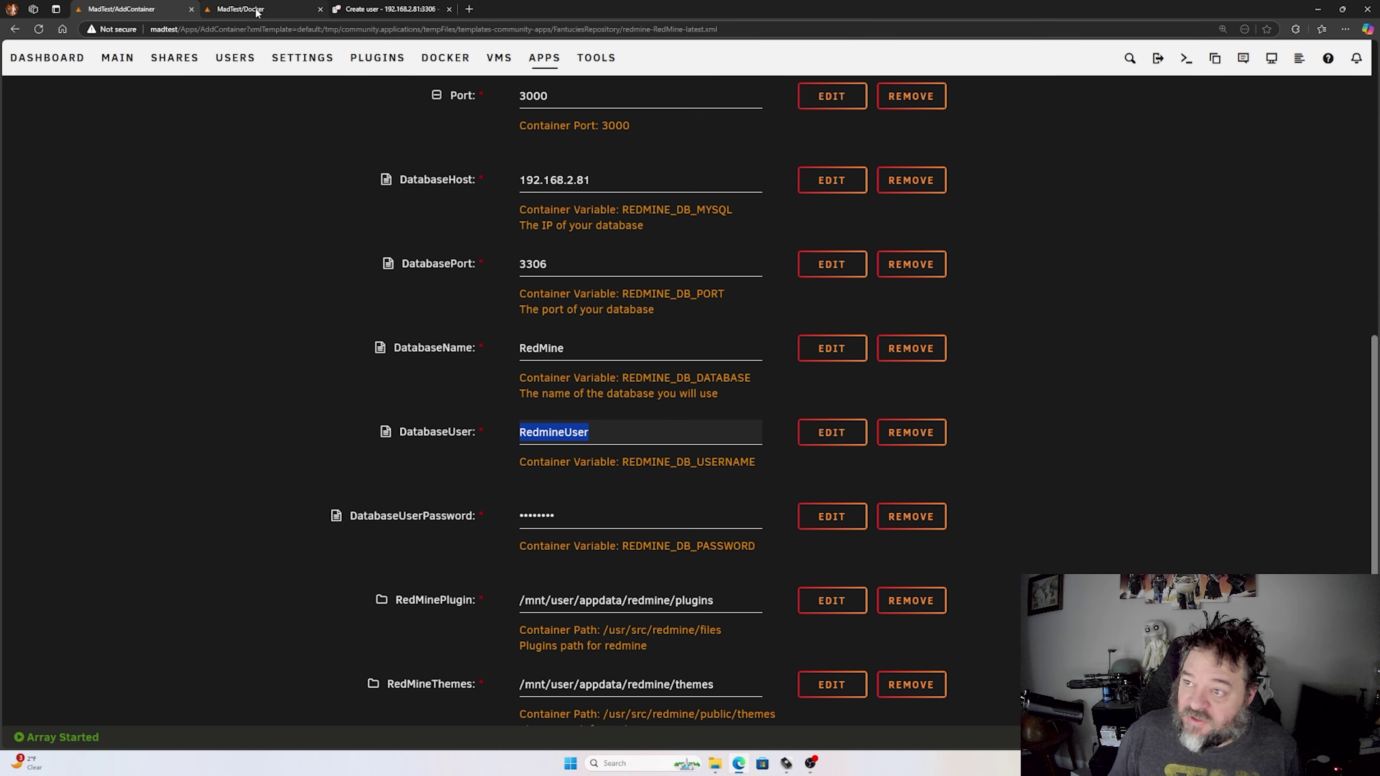
pyautogui.moveTo(256, 11)
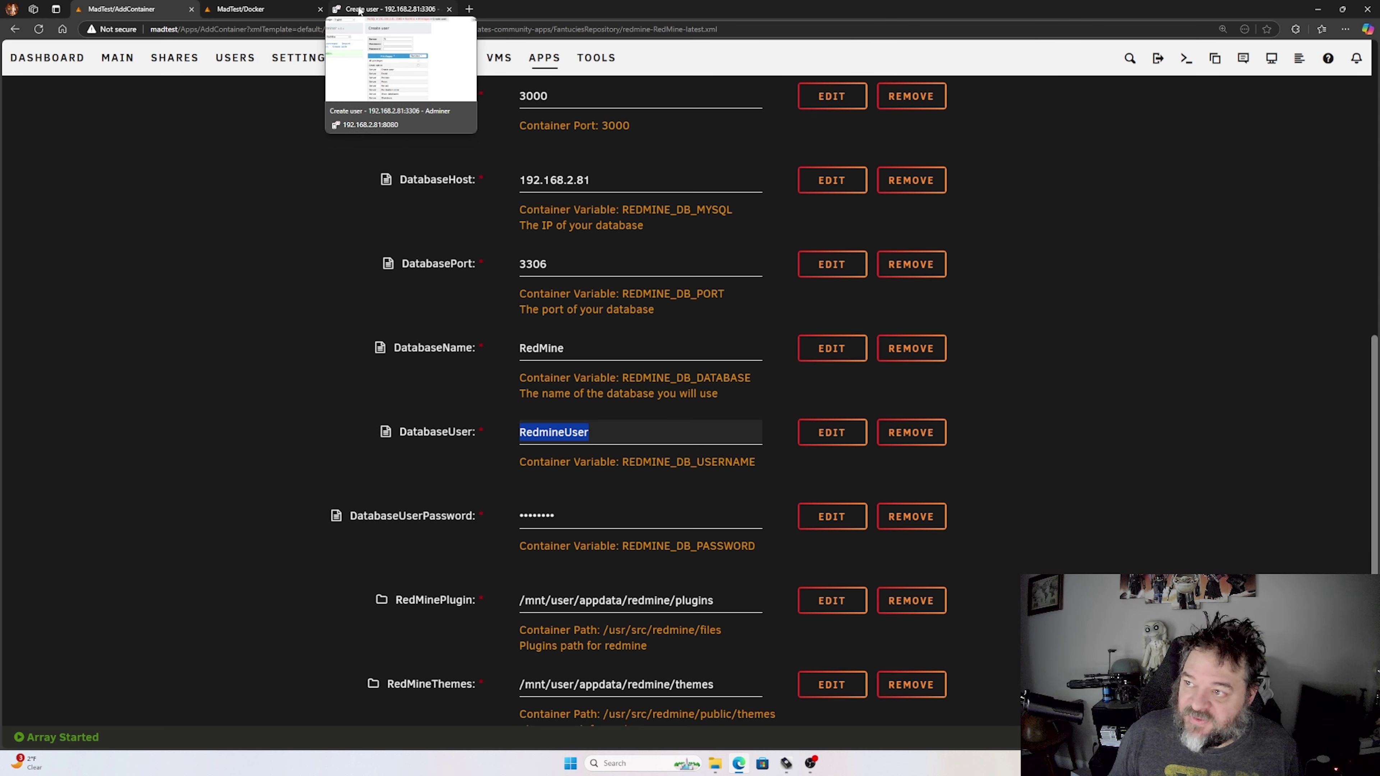
pyautogui.click(387, 9)
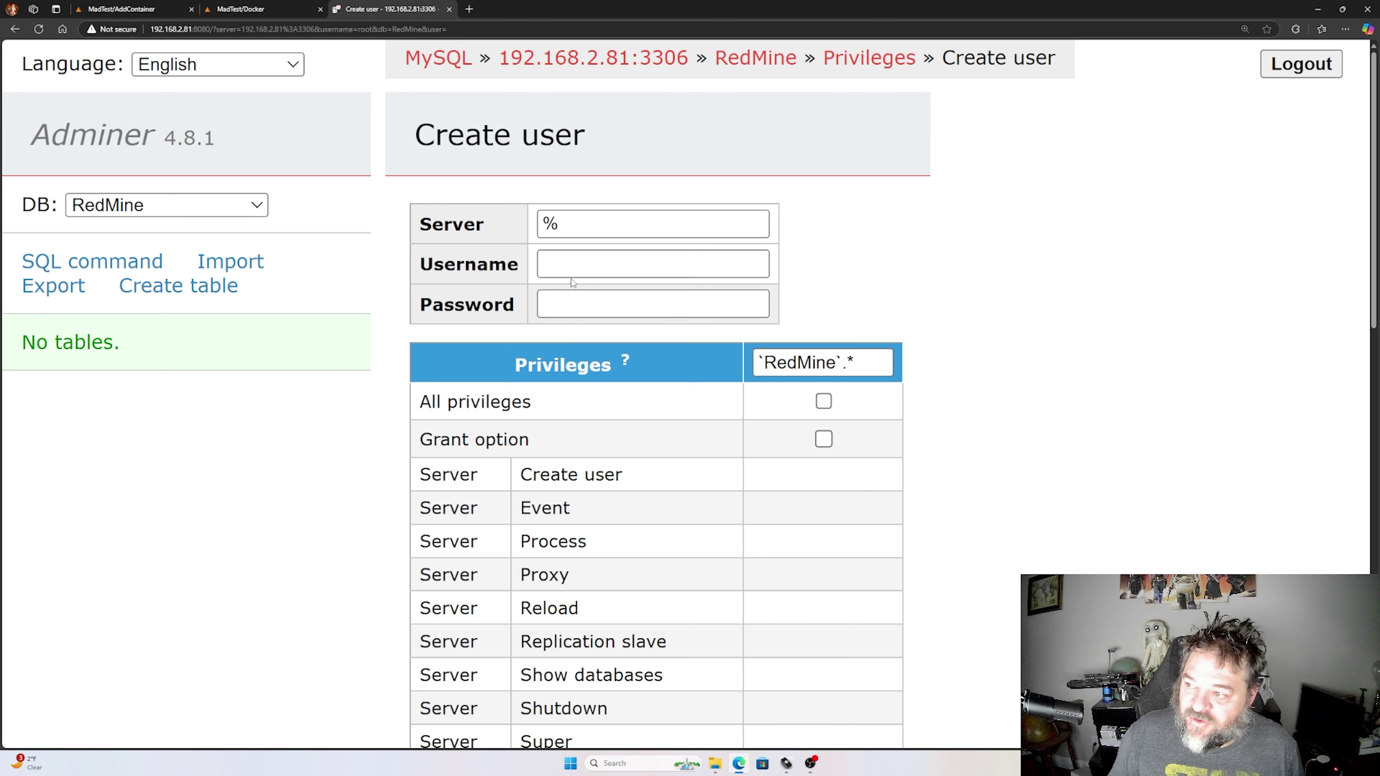
pyautogui.click(563, 267)
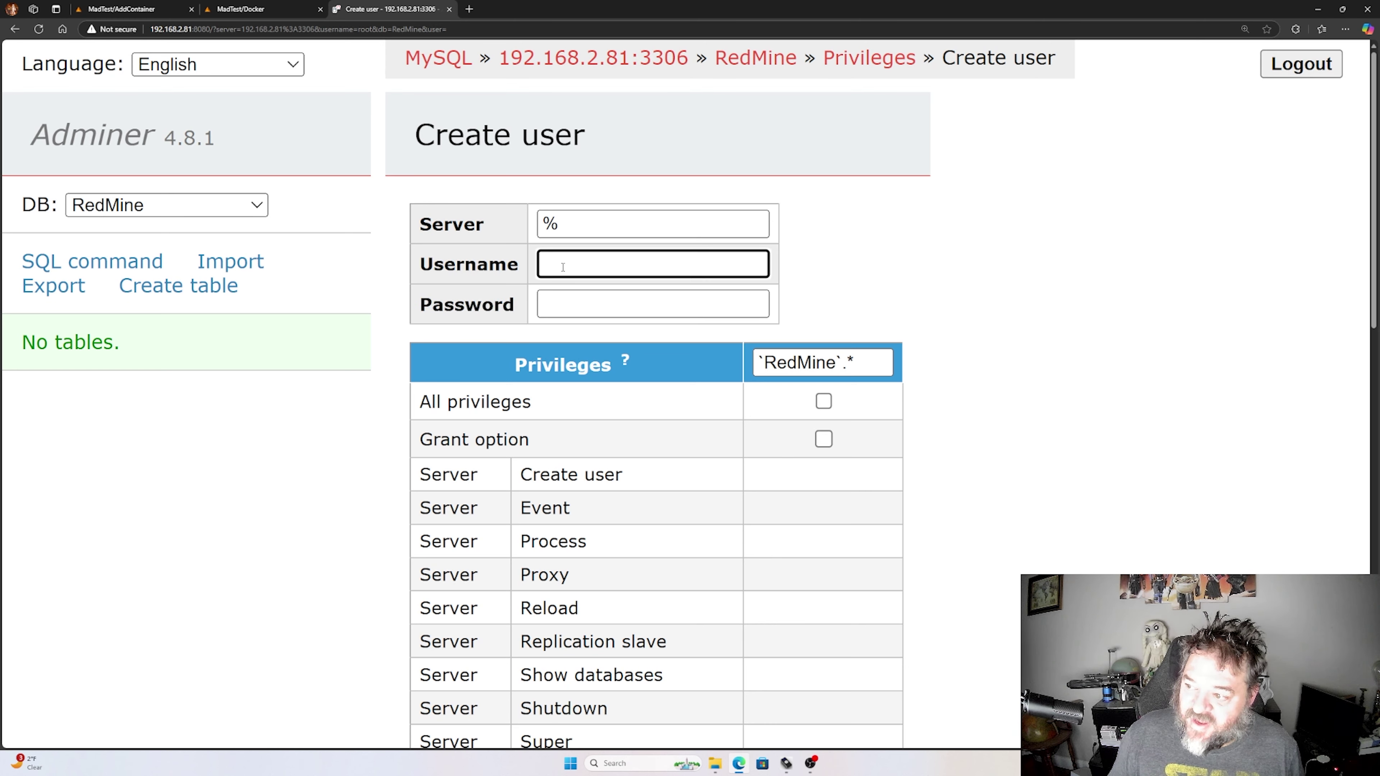
pyautogui.hotkey('ctrl', 'v')
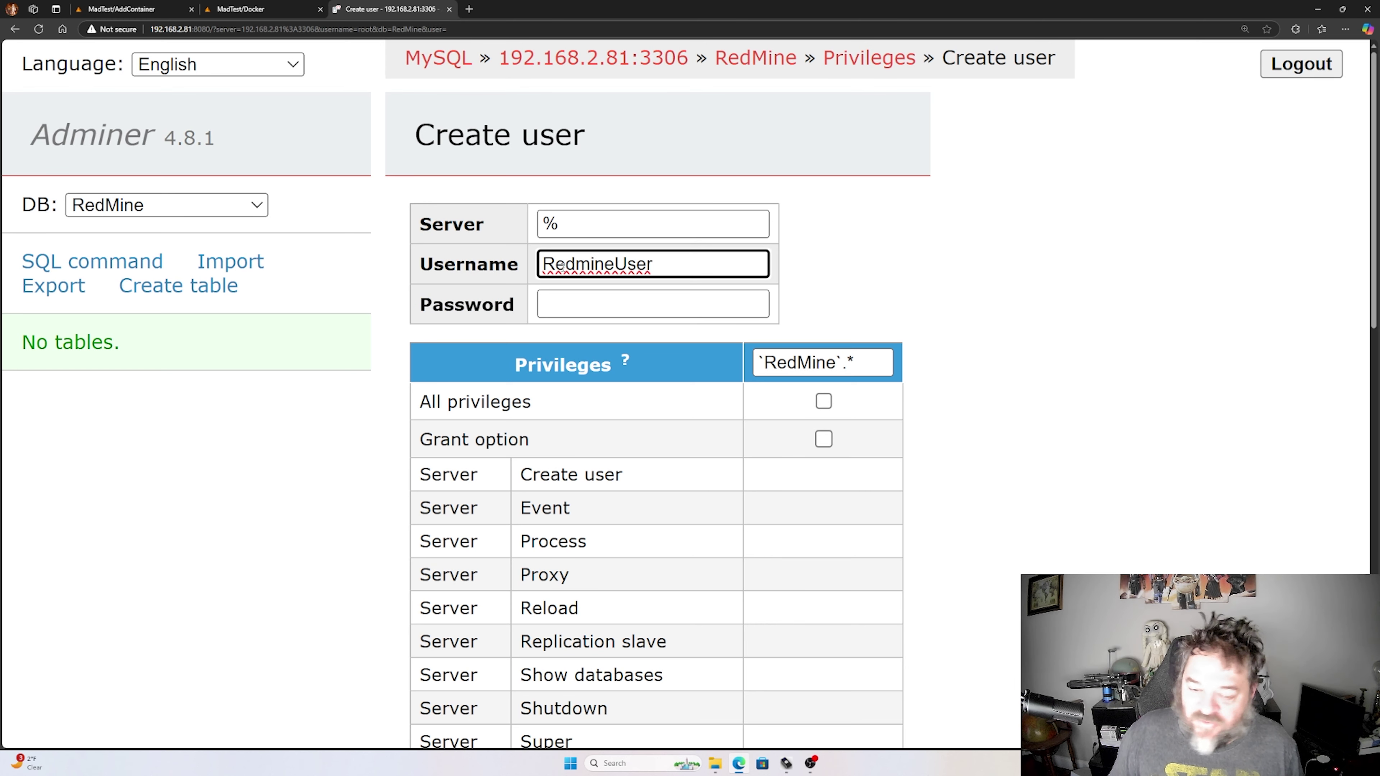
# - Give RedmineUser a password and all privileges, then save the account
pyautogui.click(555, 305)
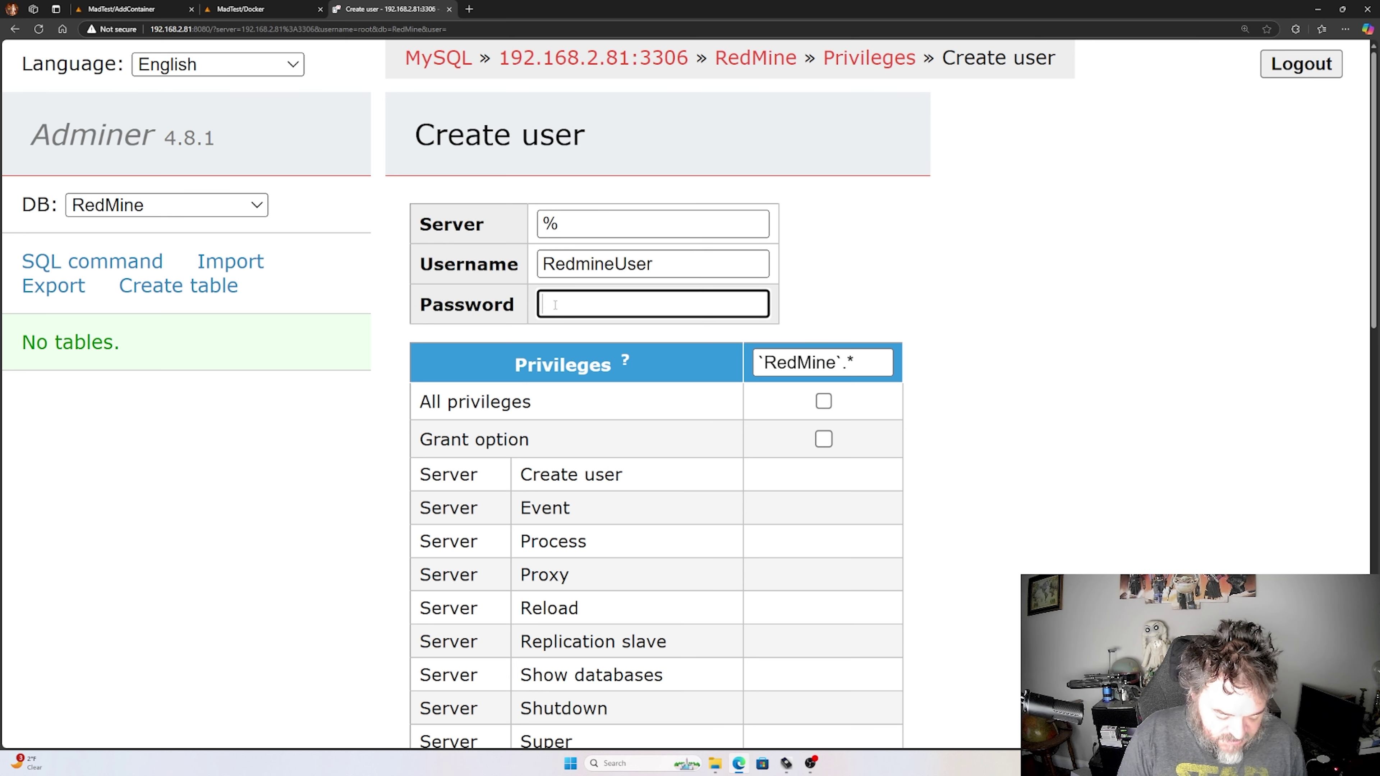
pyautogui.write('•••••')
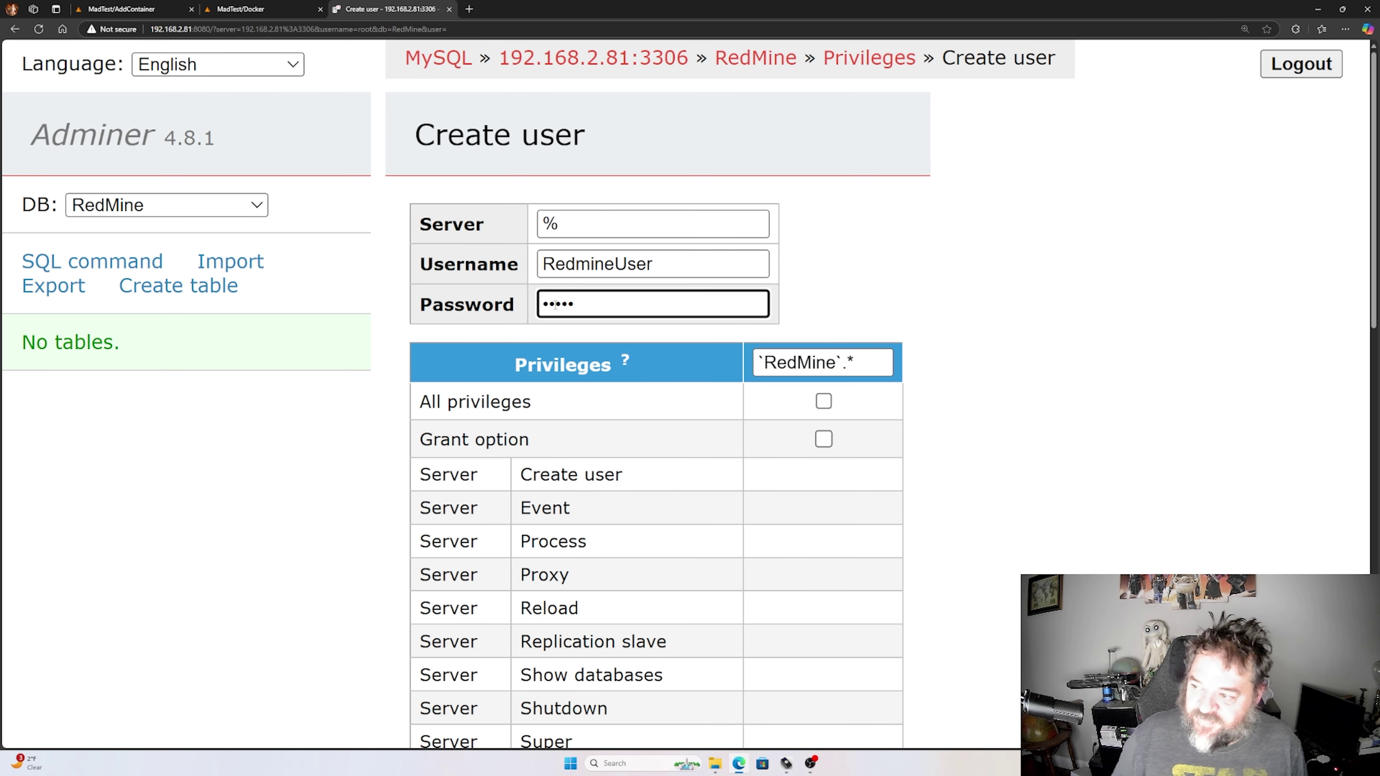
pyautogui.click(824, 402)
pyautogui.scroll(-5, 412, 382)
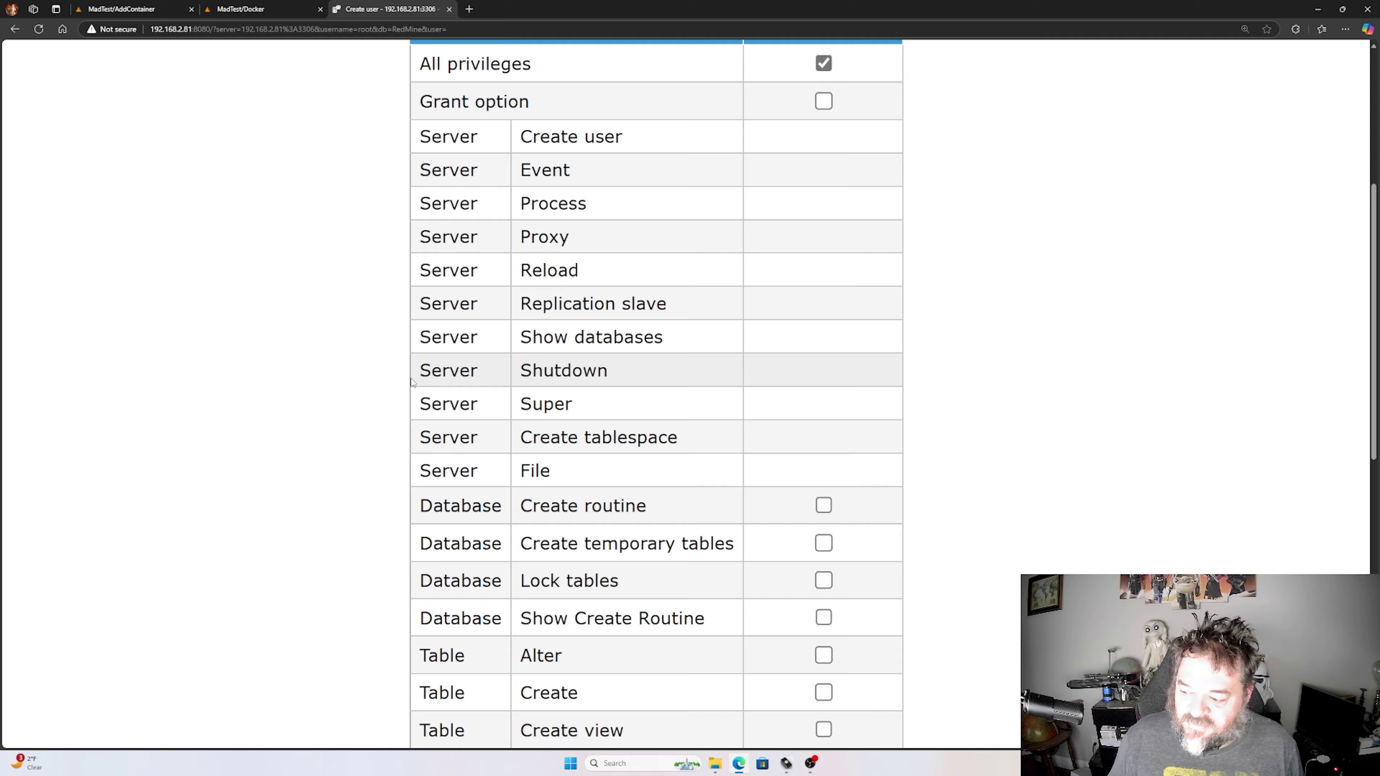
pyautogui.scroll(-10, 412, 382)
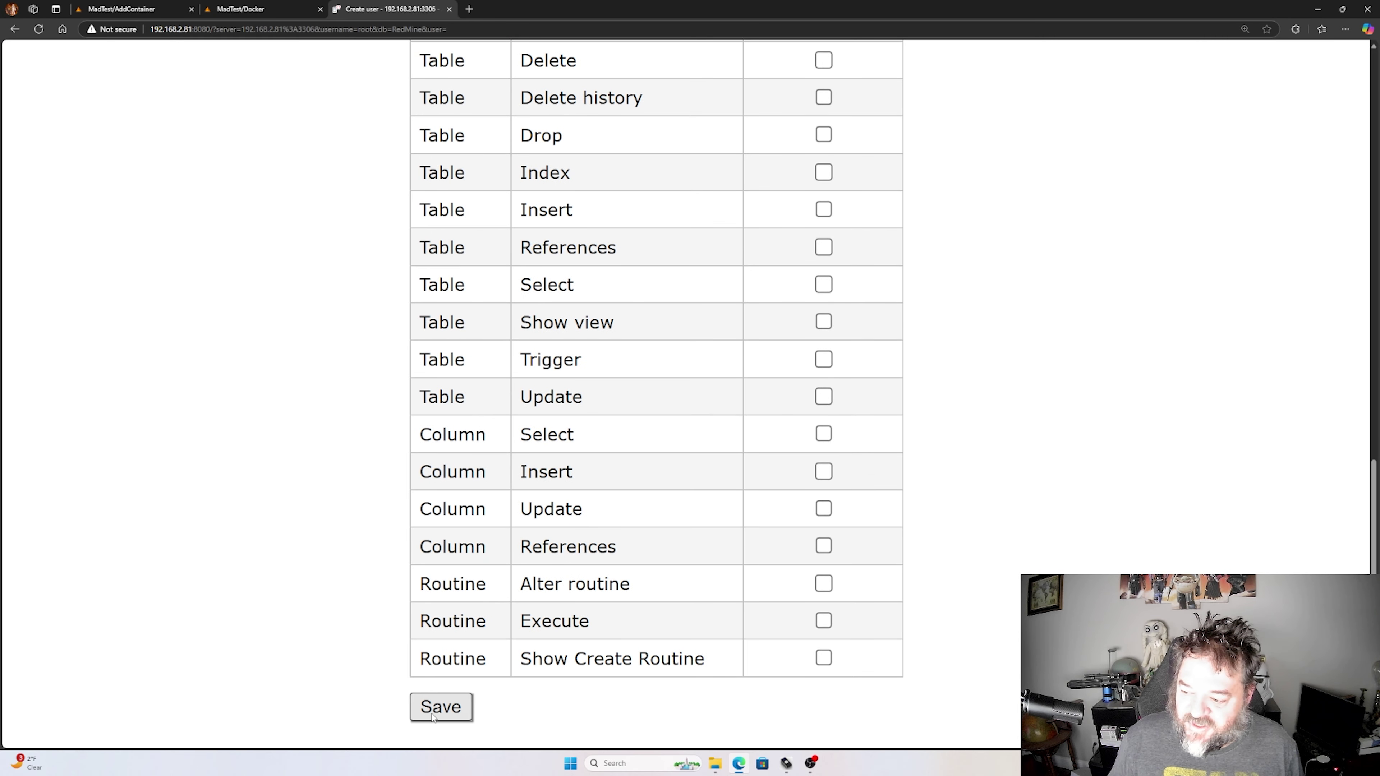
pyautogui.click(433, 717)
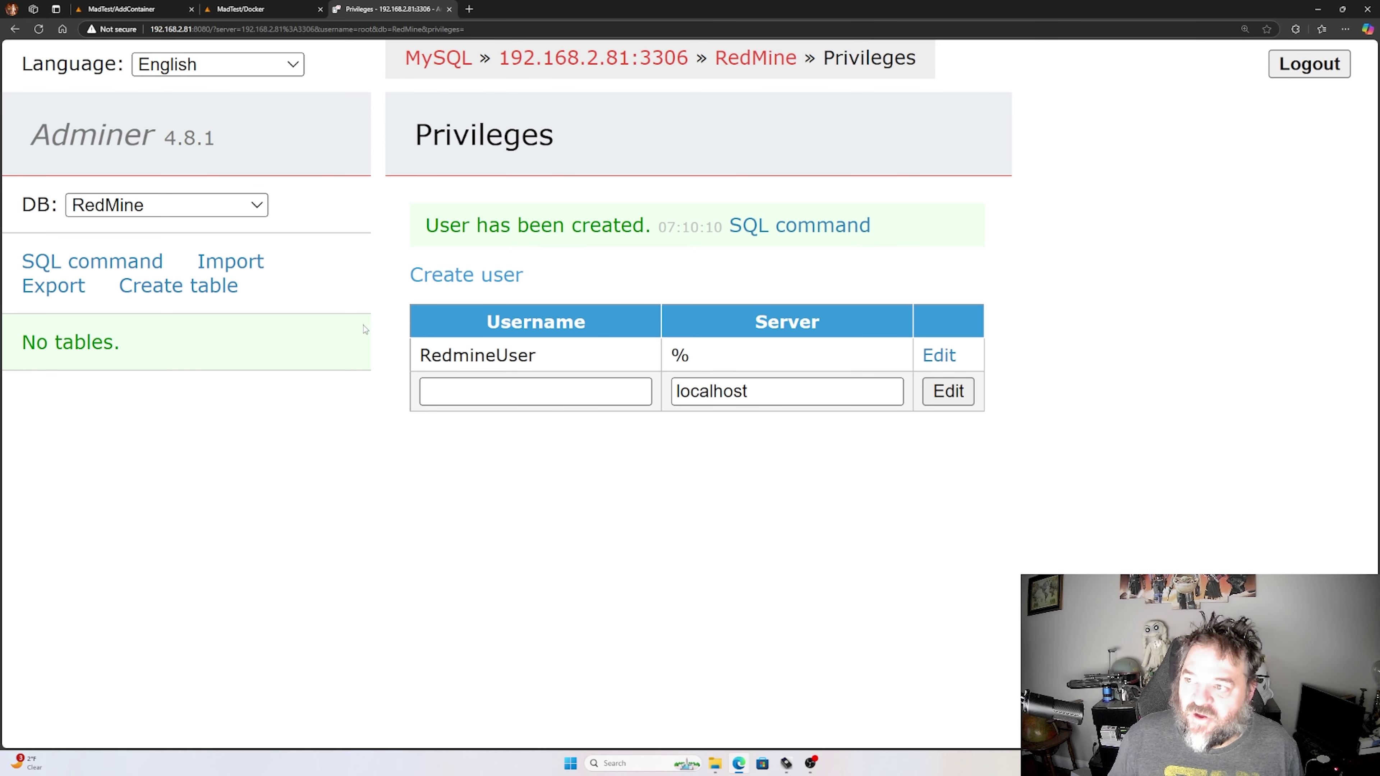
# - Close the Adminer and Docker pages, re-enter DatabaseUserPassword, and apply to create the RedMine container
pyautogui.click(450, 9)
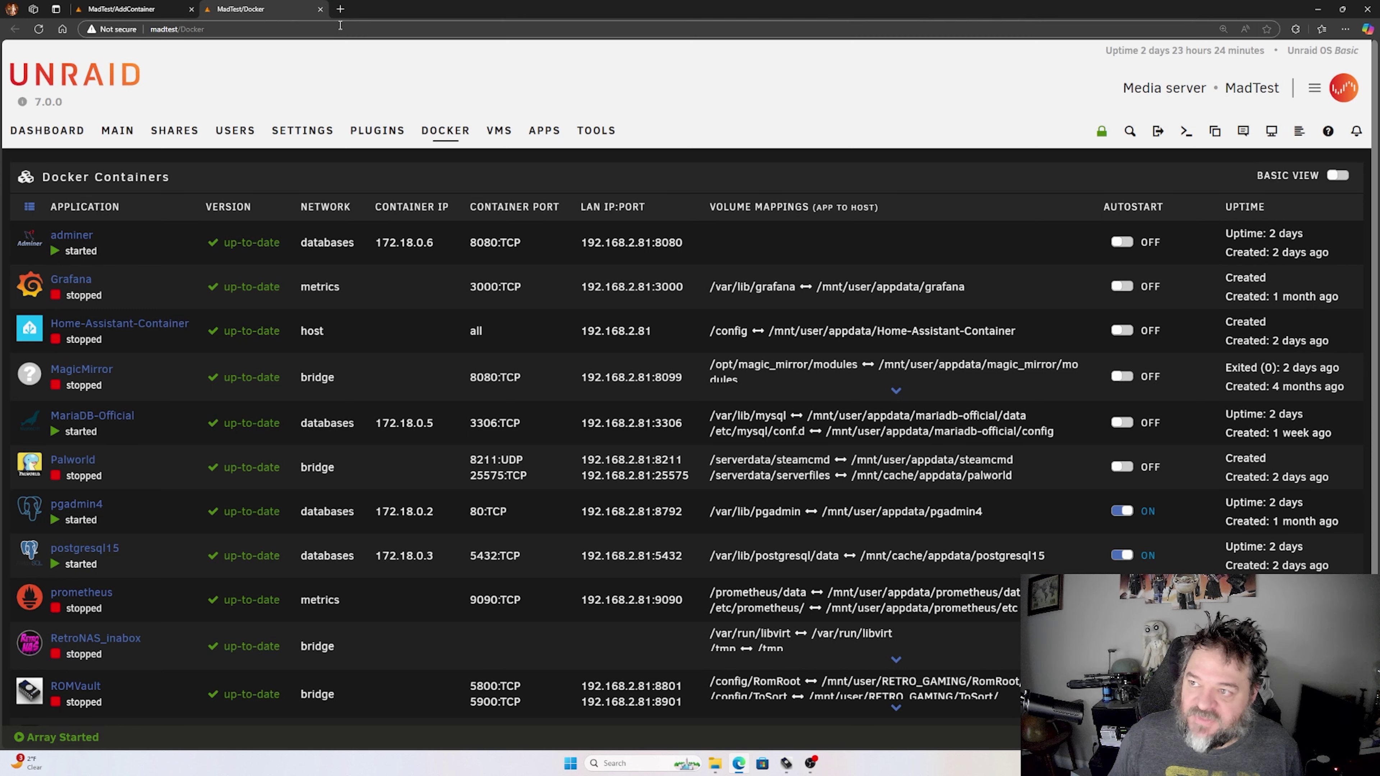
pyautogui.click(321, 9)
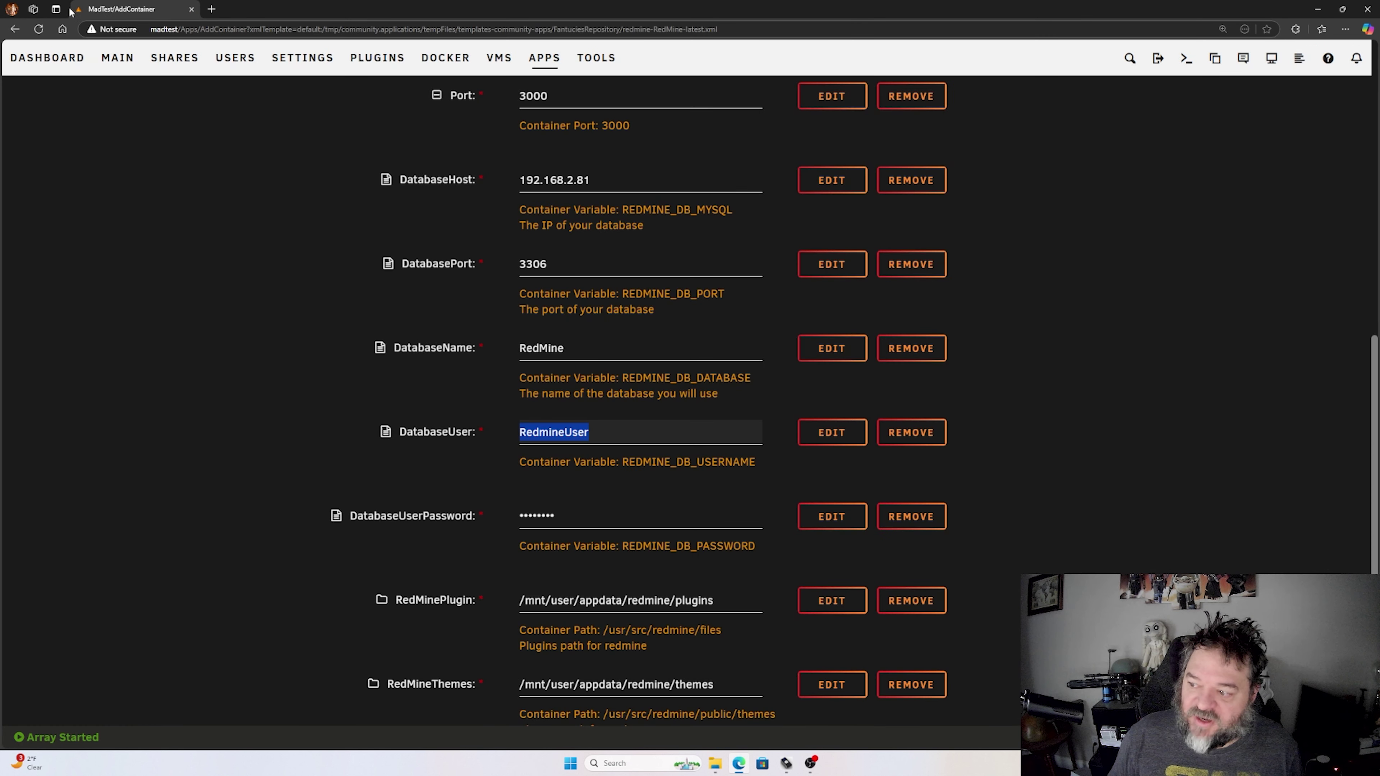
pyautogui.scroll(-4, 347, 249)
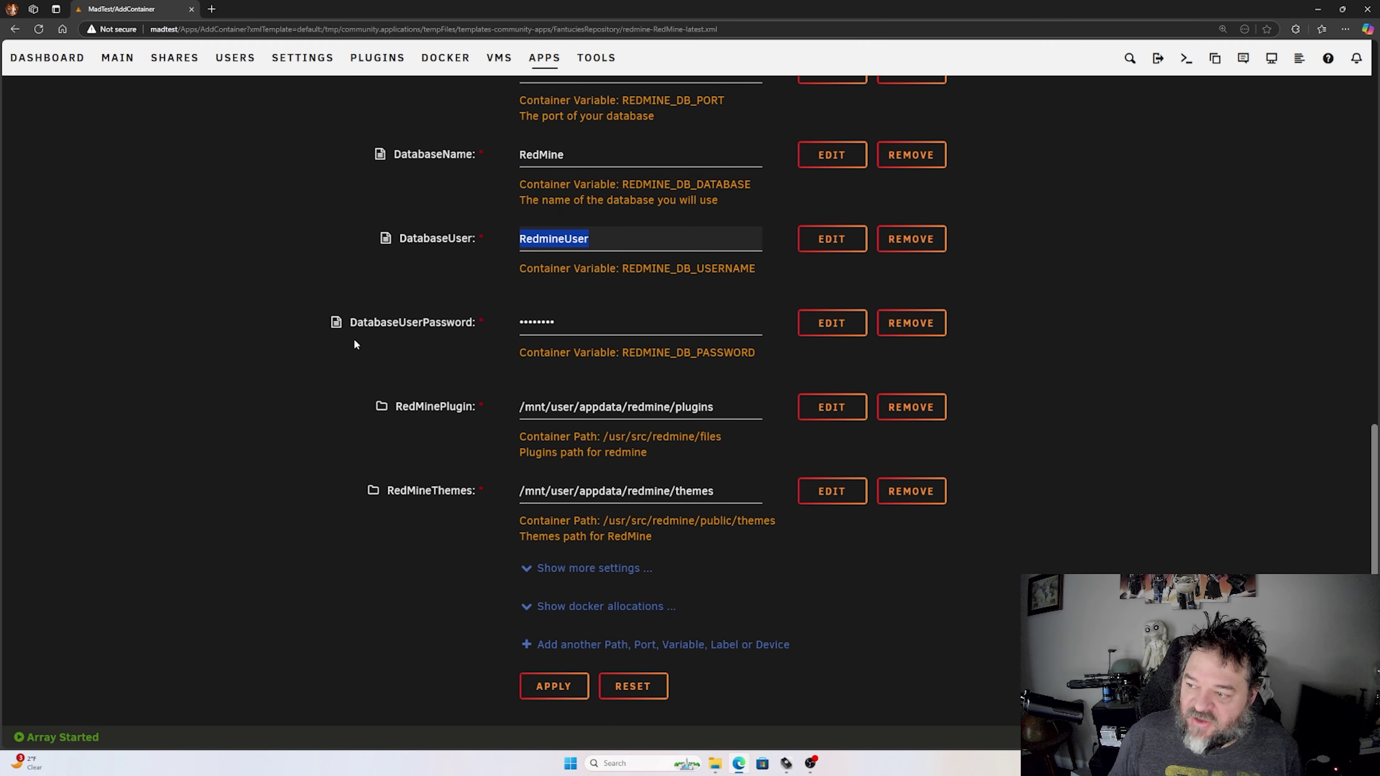
pyautogui.press('Tab')
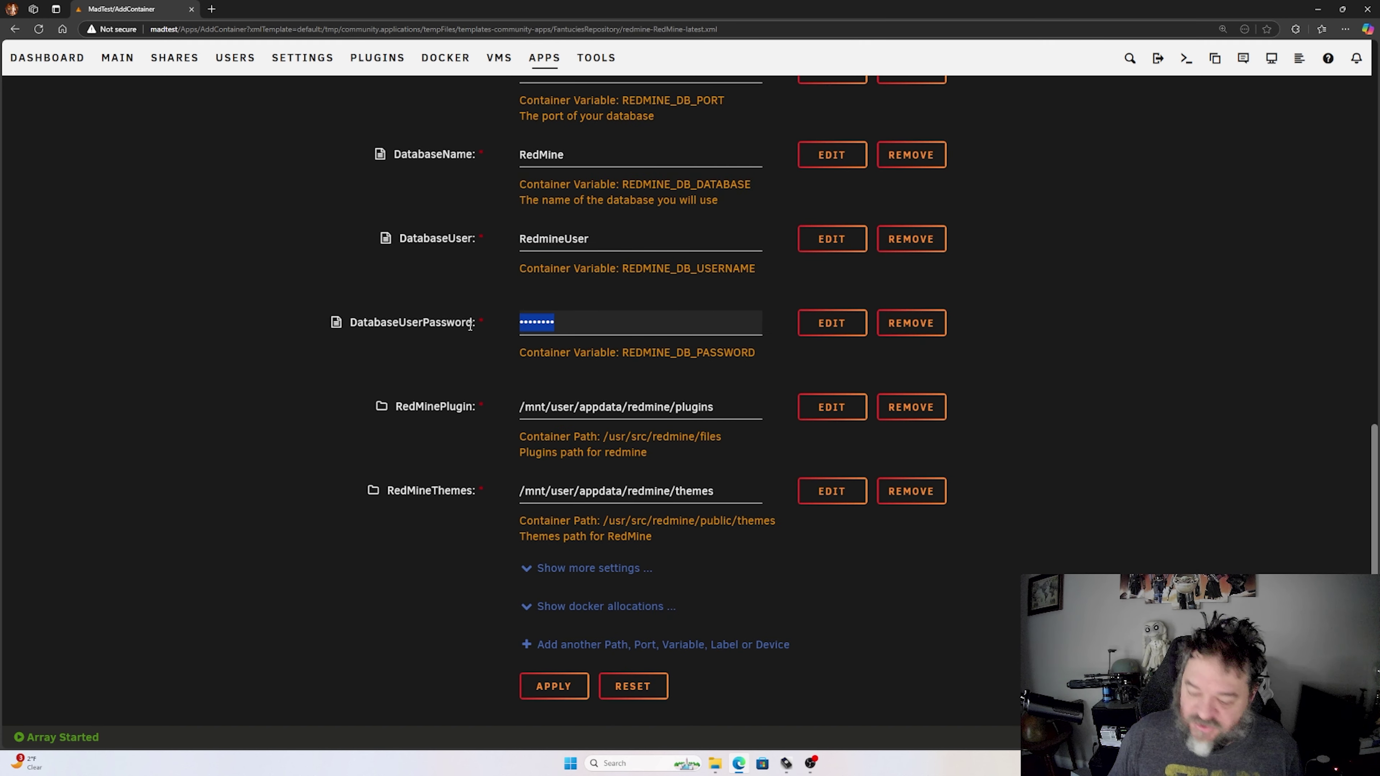
pyautogui.write('pass')
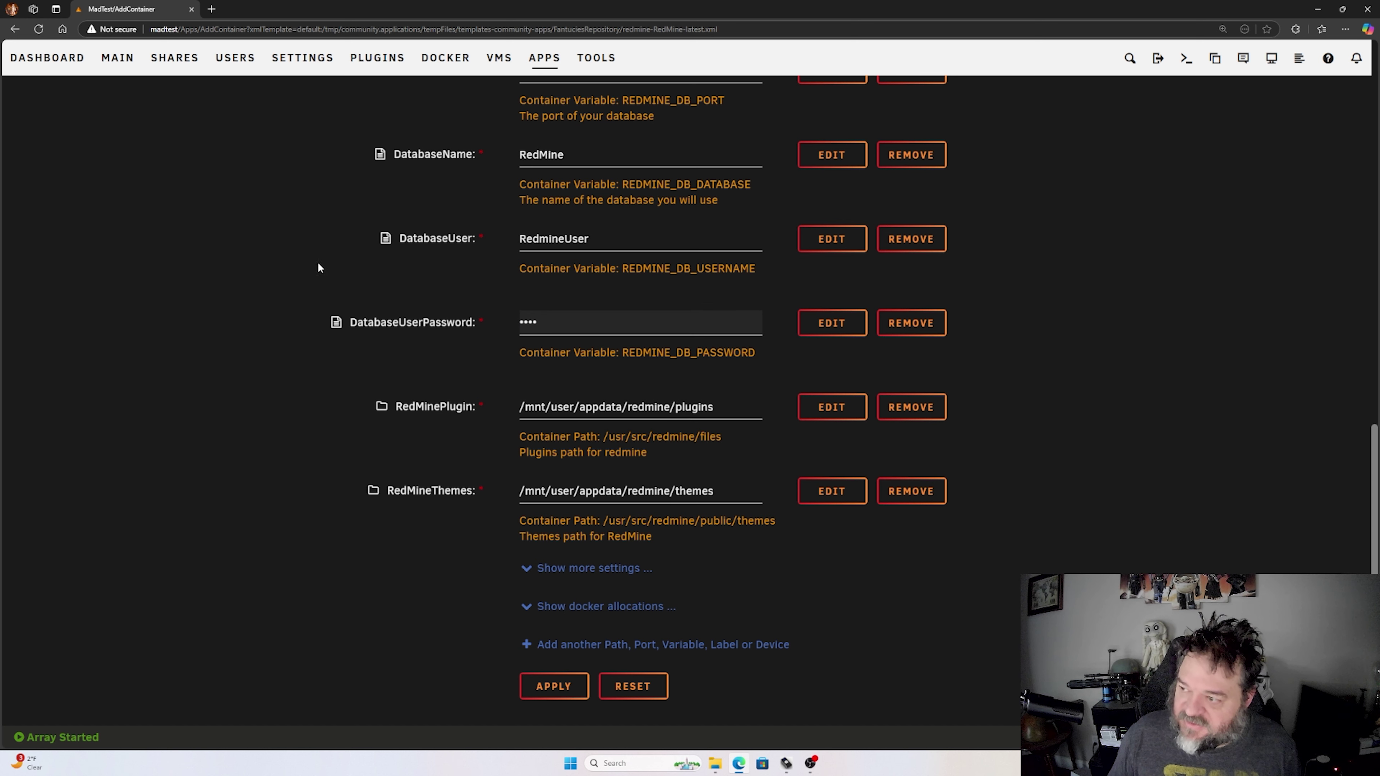
pyautogui.doubleClick(572, 330)
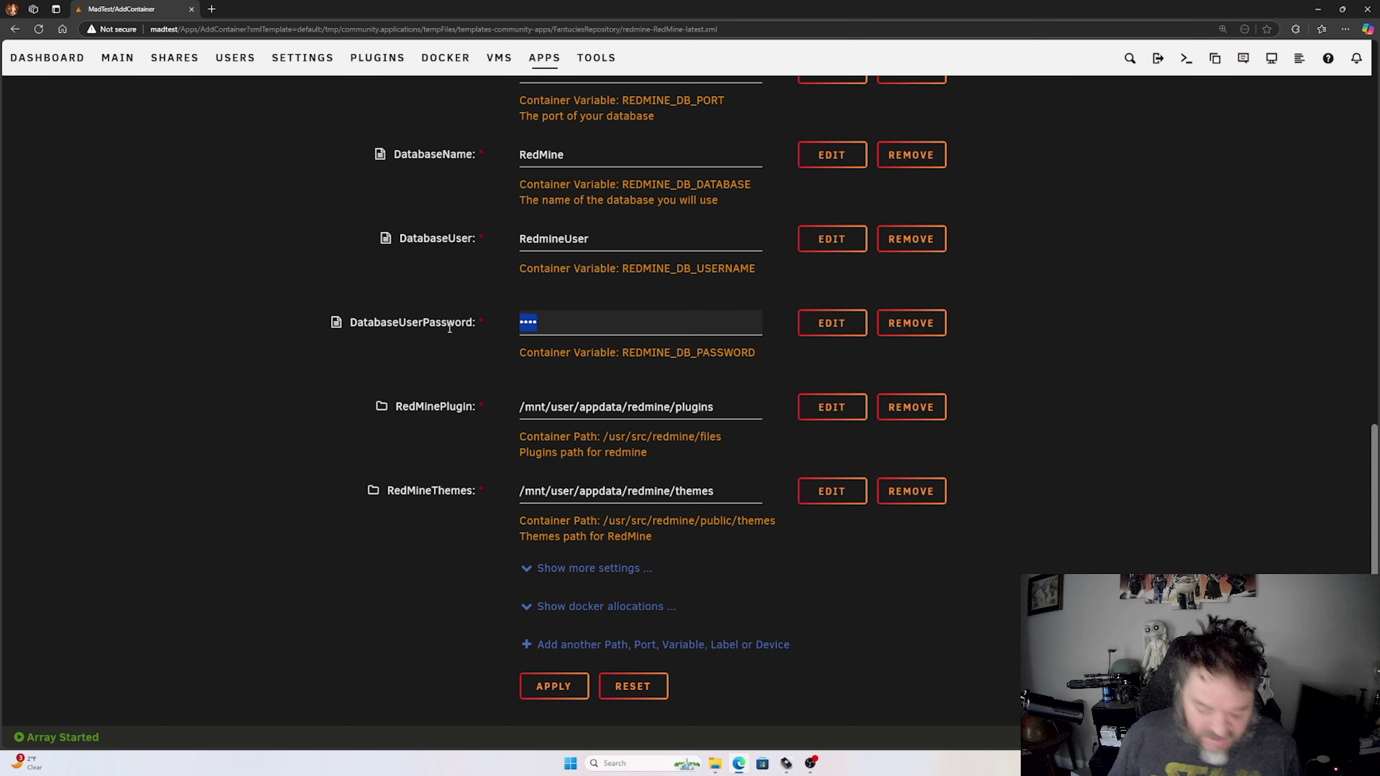
pyautogui.write('passw')
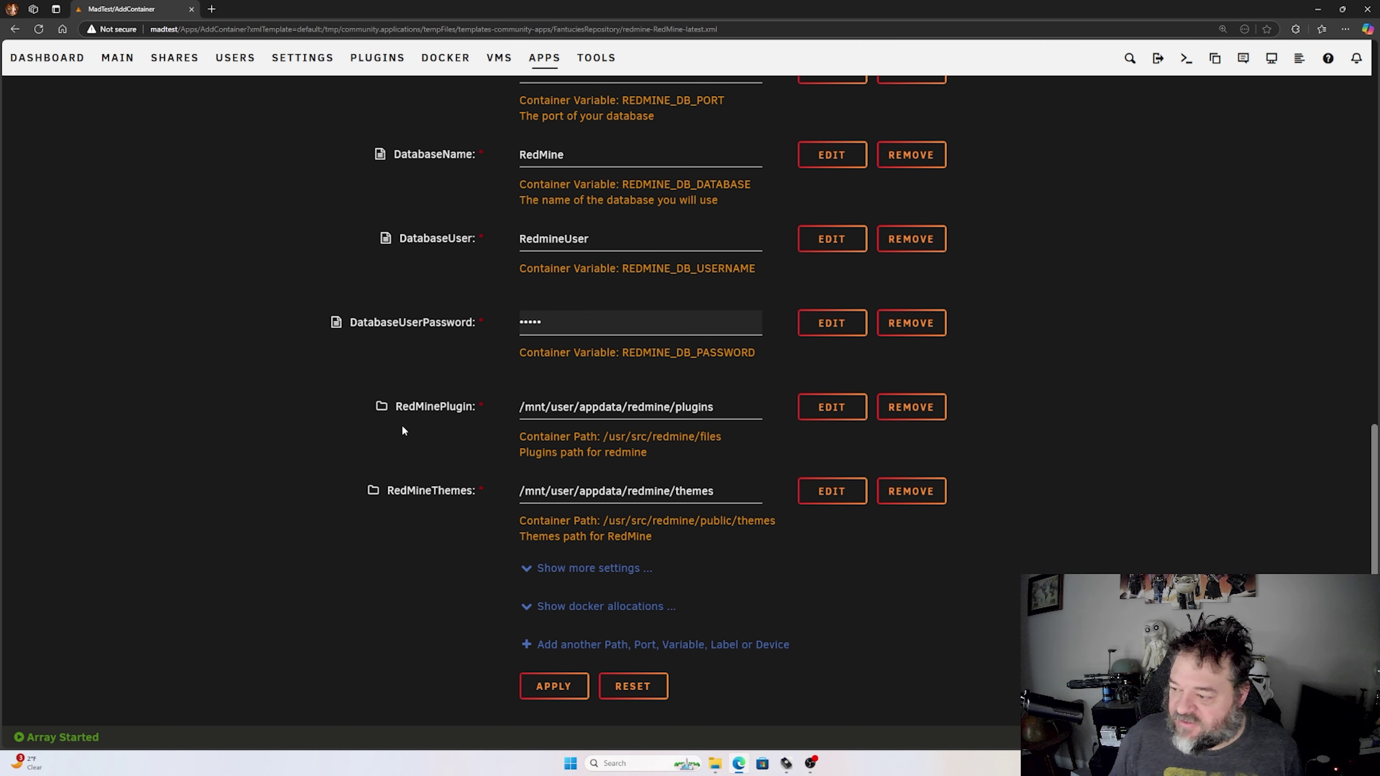
pyautogui.click(554, 687)
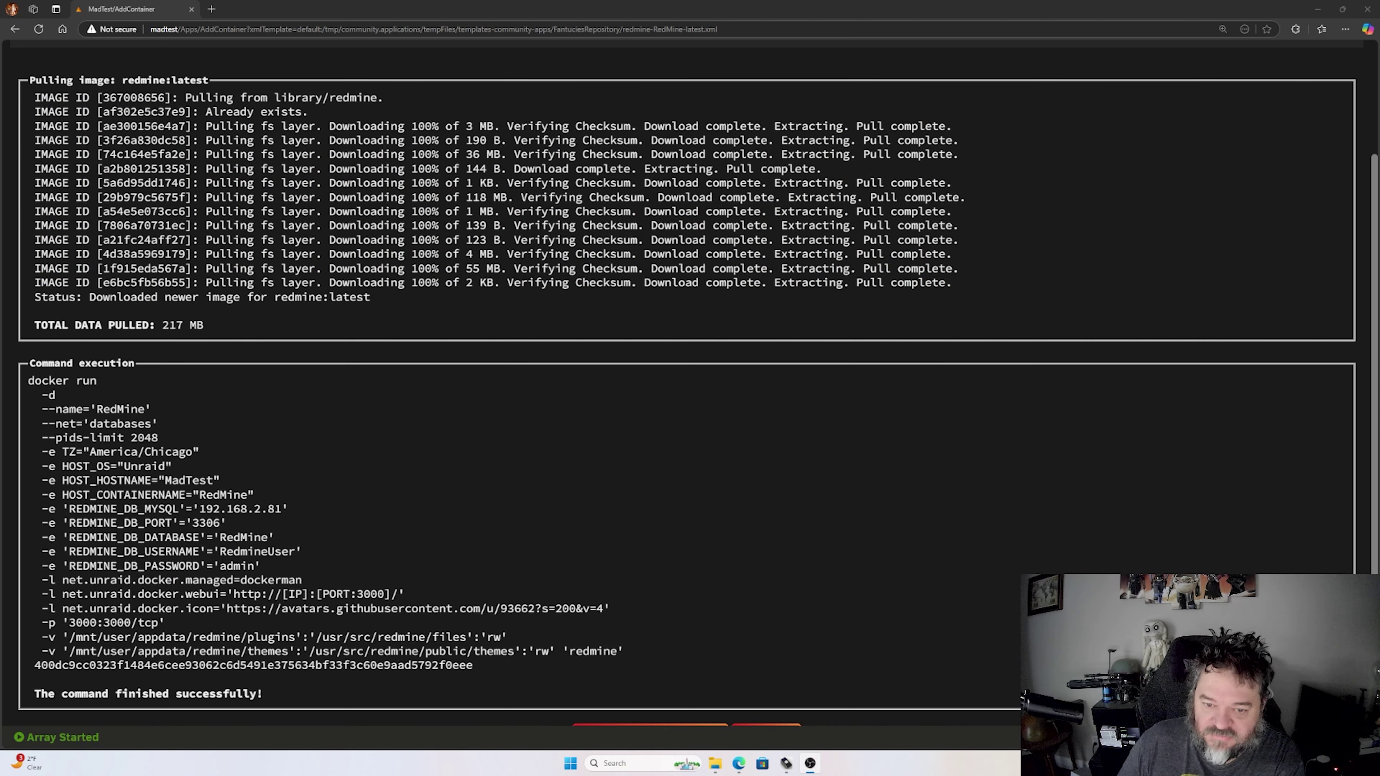
# - Finish the RedMine install and view the Docker list showing RedMine started at 172.18.0.7:3000
pyautogui.scroll(-1, 618, 407)
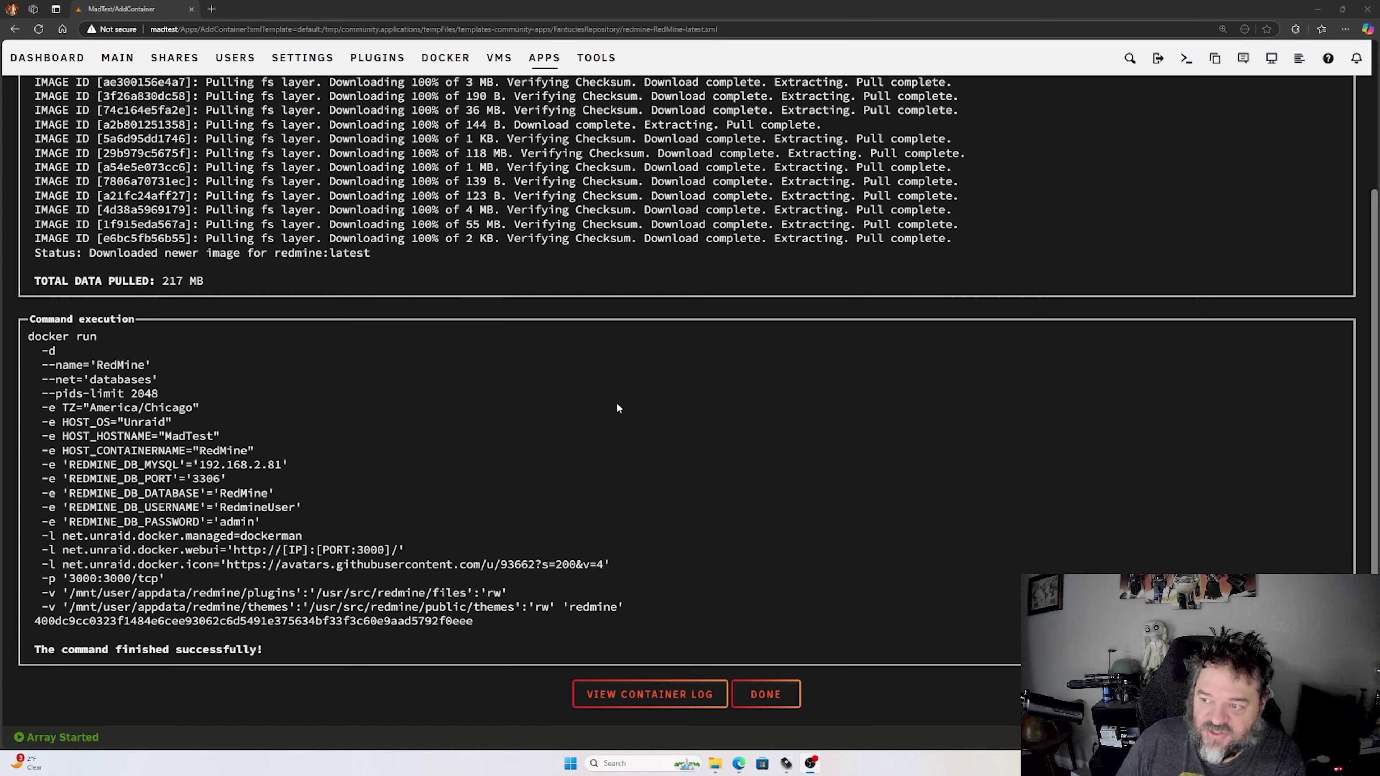
pyautogui.click(766, 695)
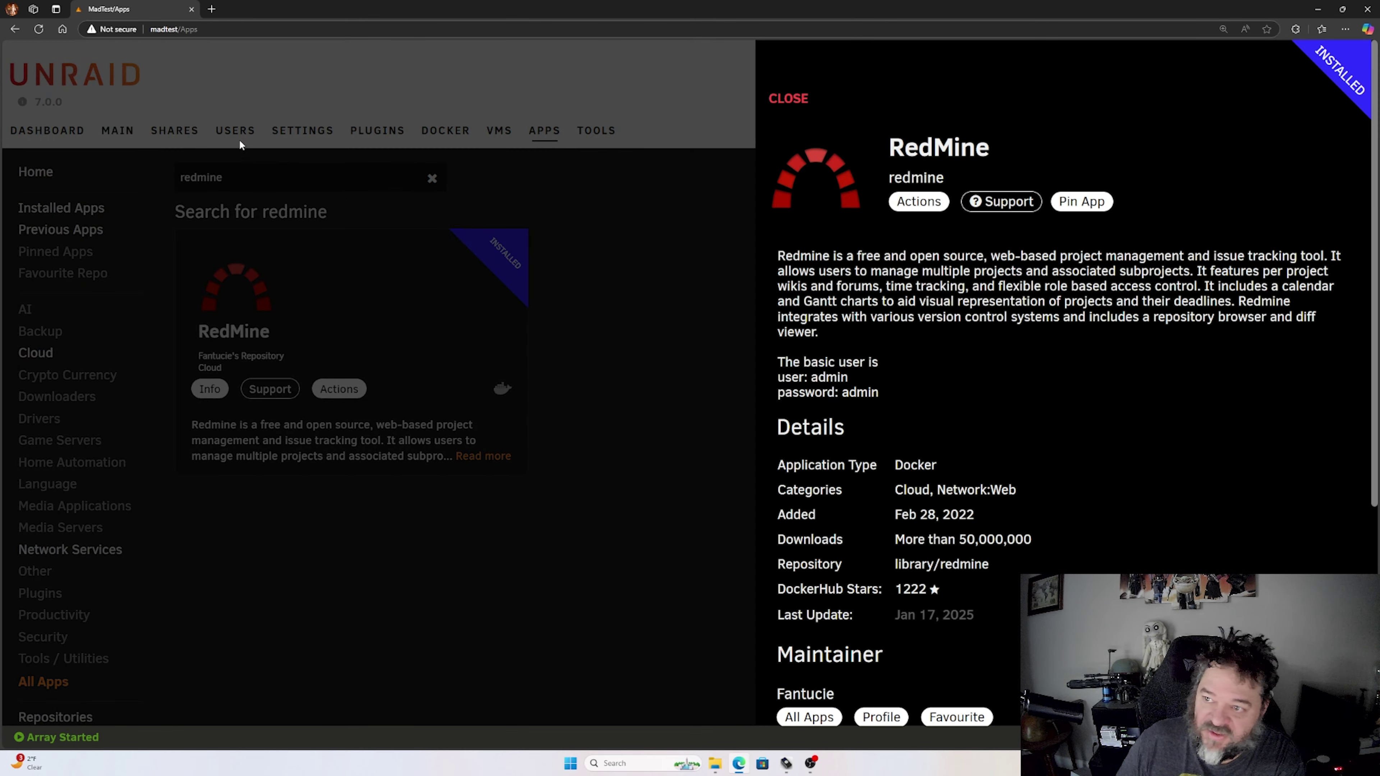
pyautogui.click(435, 133)
pyautogui.click(434, 134)
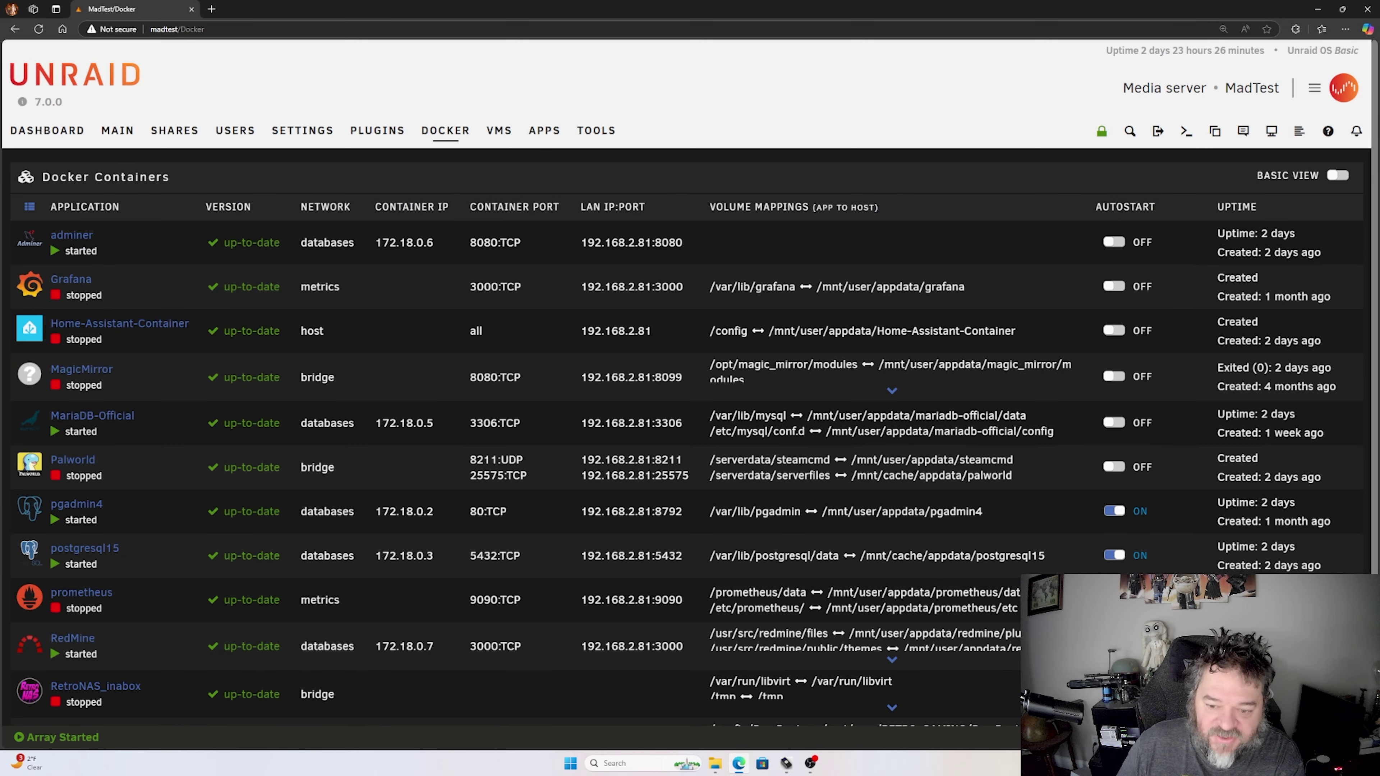
pyautogui.click(28, 649)
pyautogui.scroll(-1, 71, 658)
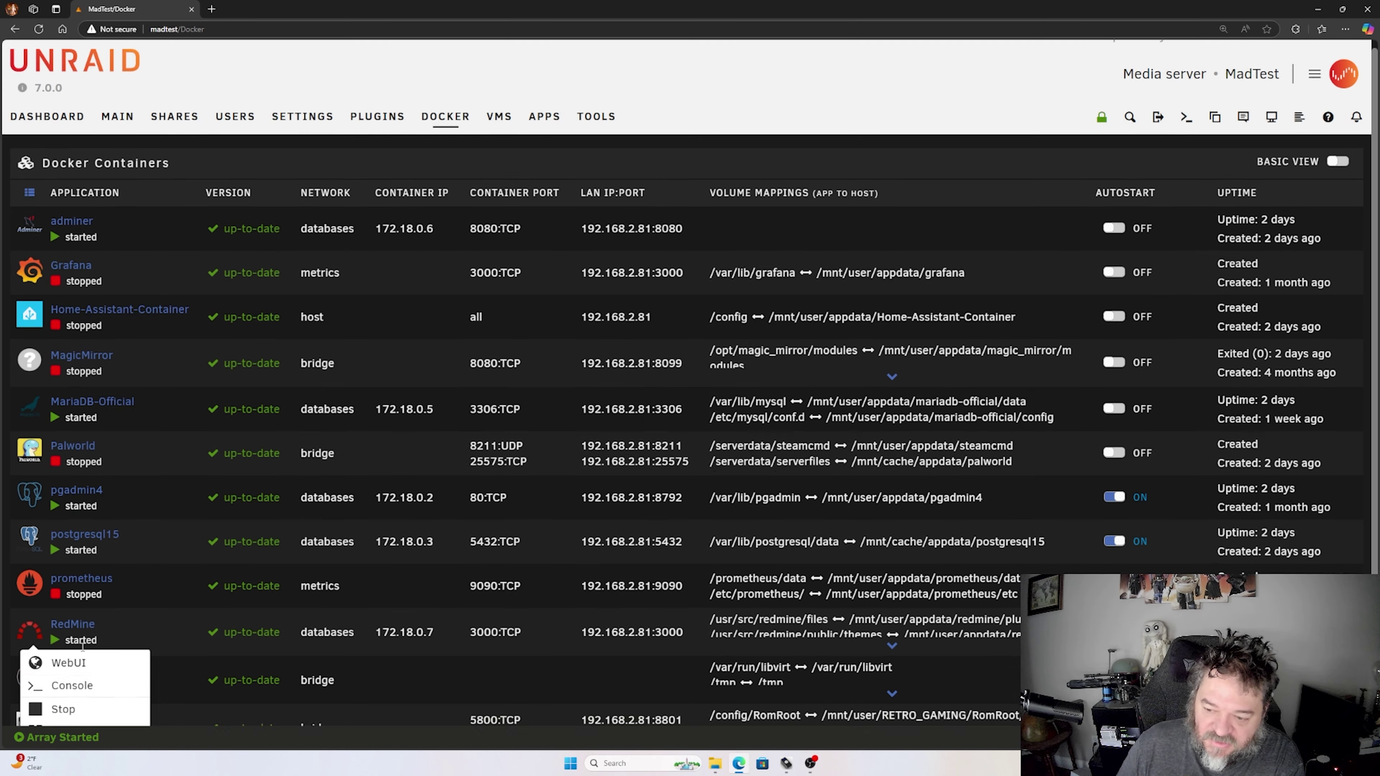
pyautogui.click(62, 684)
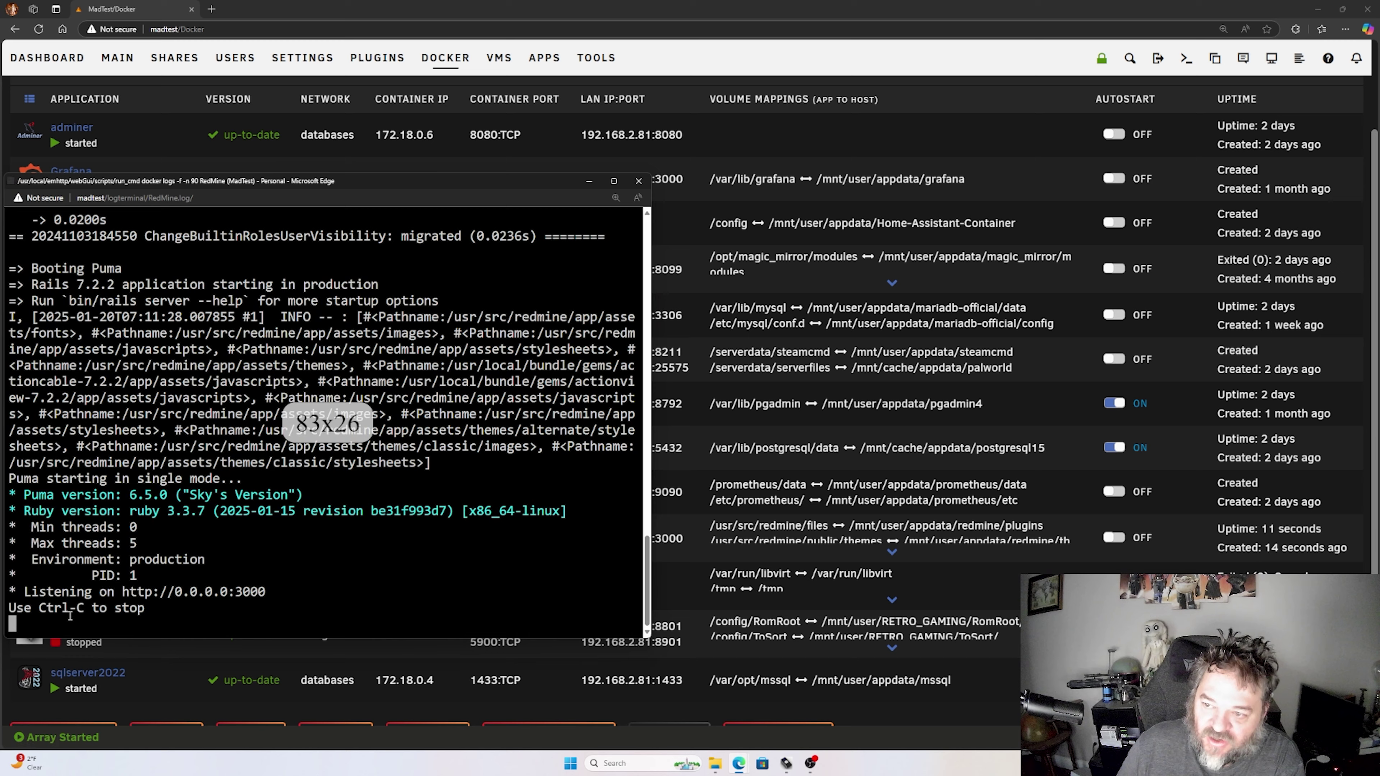
pyautogui.scroll(7, 142, 458)
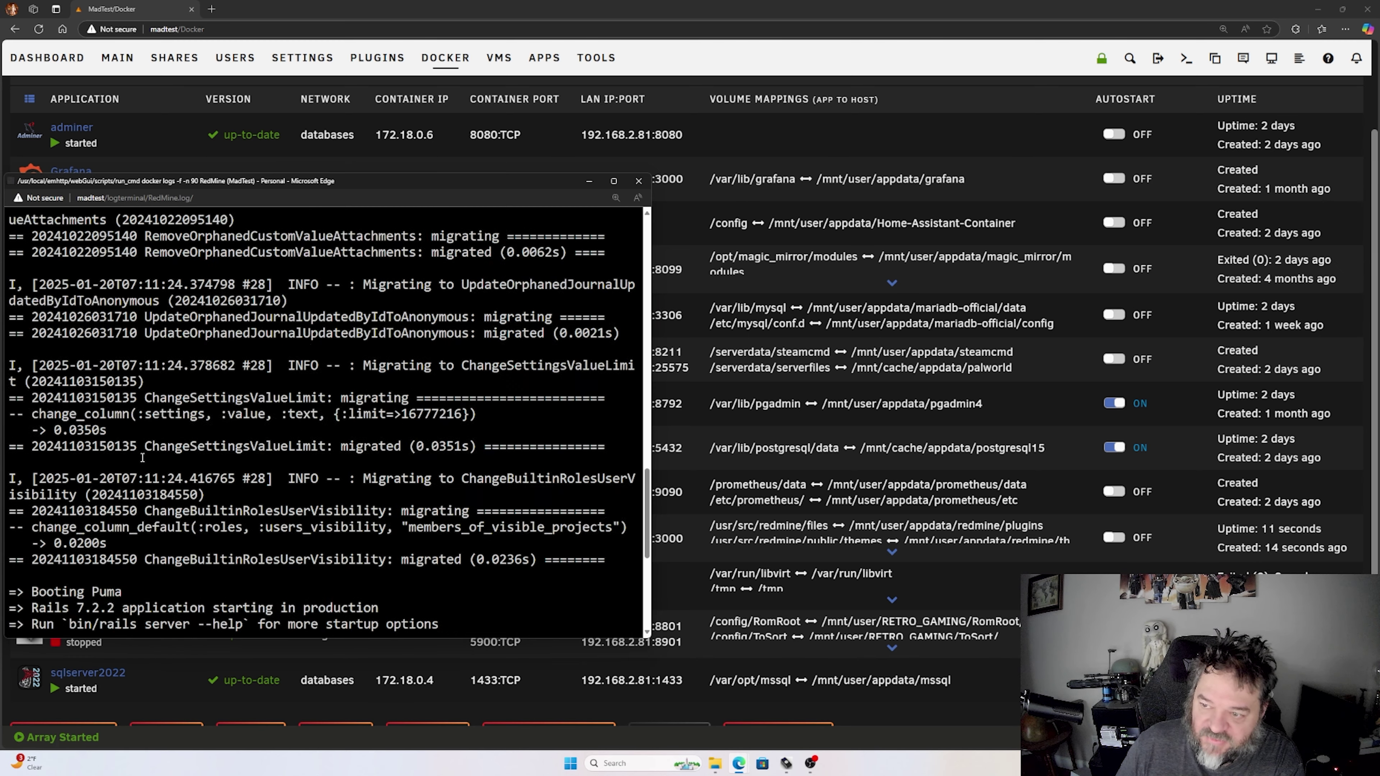
pyautogui.scroll(15, 142, 457)
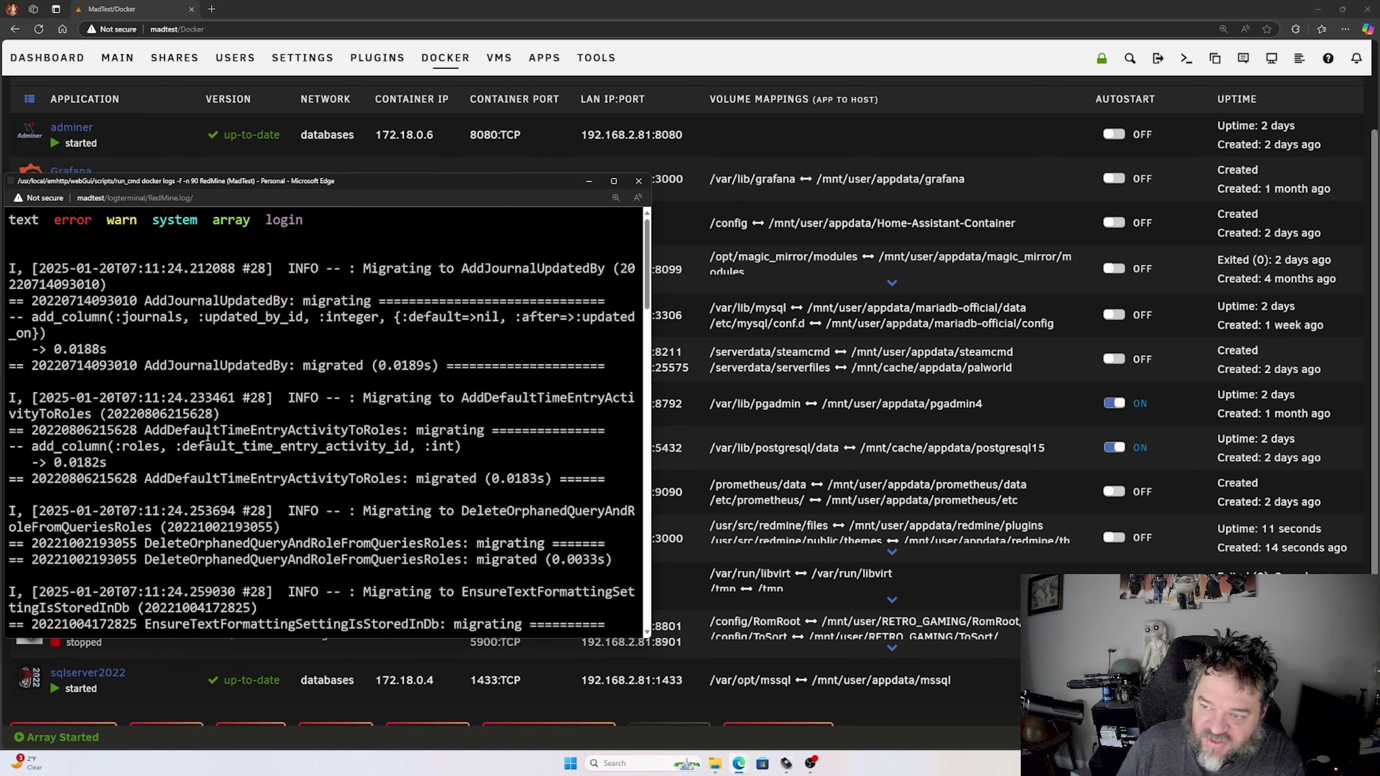
pyautogui.scroll(-20, 207, 435)
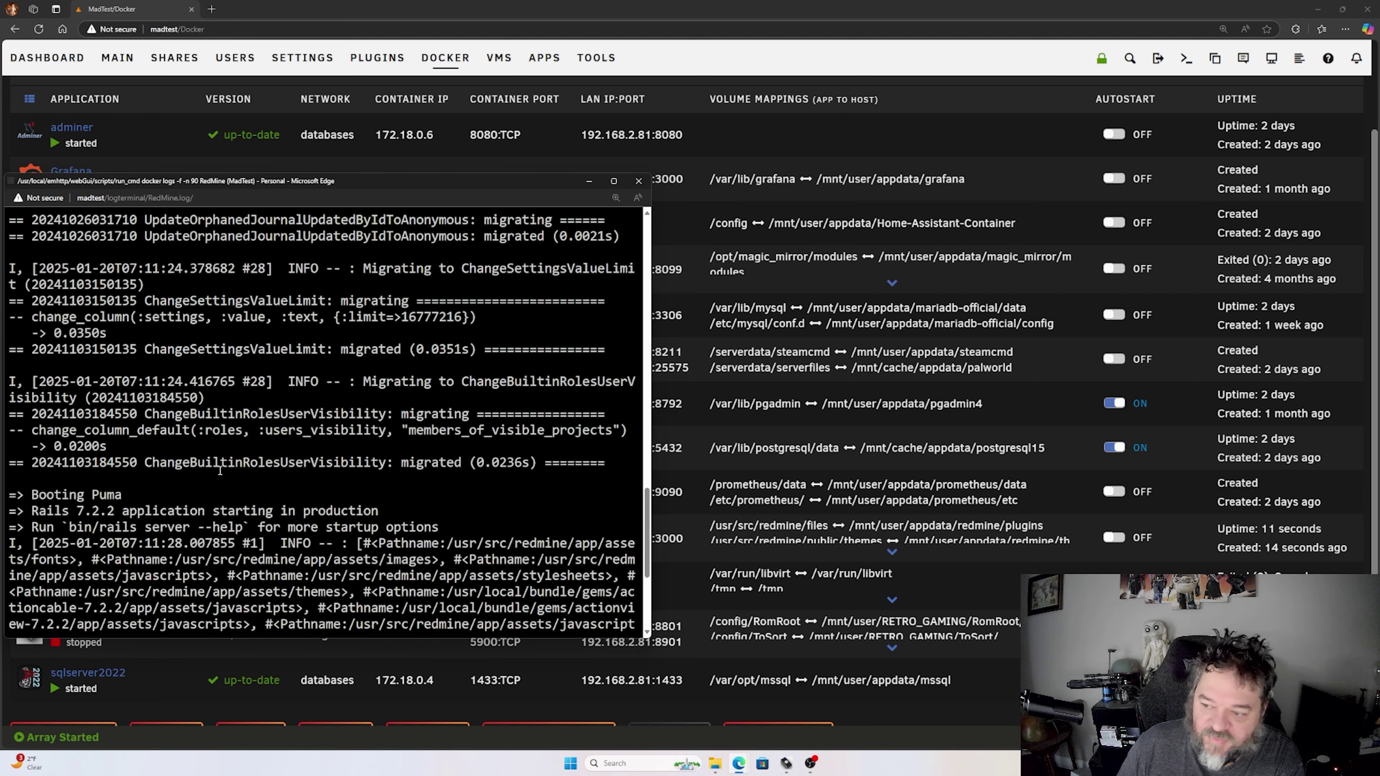
pyautogui.scroll(-5, 220, 470)
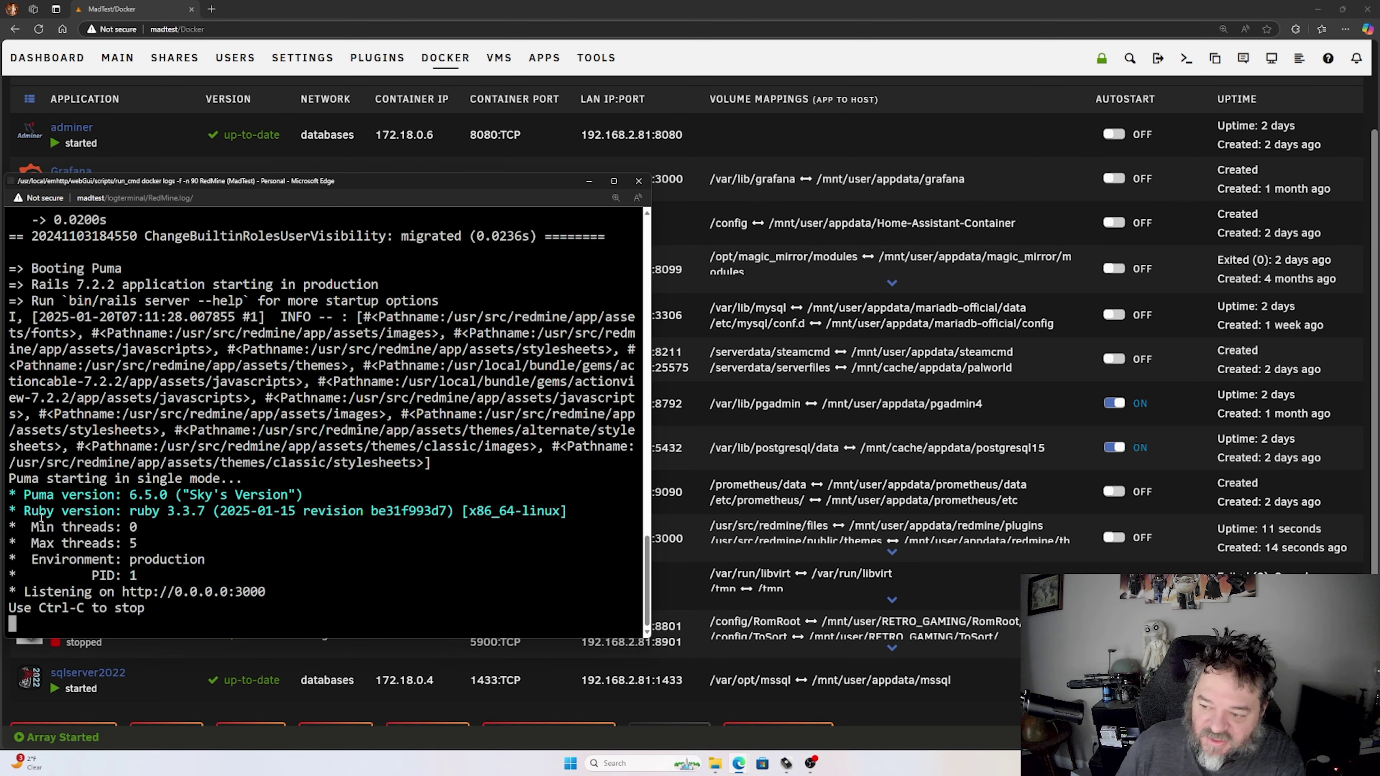
pyautogui.click(640, 181)
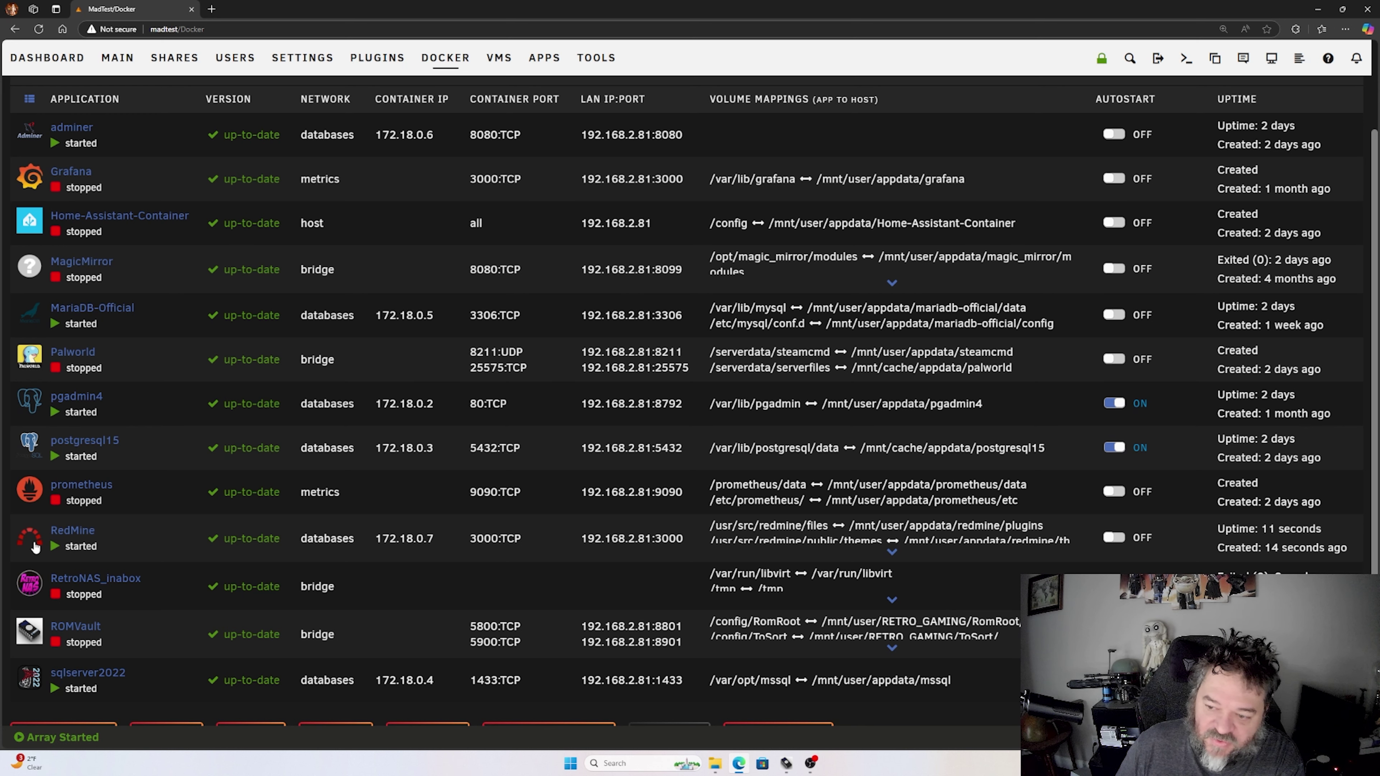
pyautogui.click(36, 547)
# - Open RedMine's WebUI and sign in with the default admin login and password
pyautogui.click(58, 575)
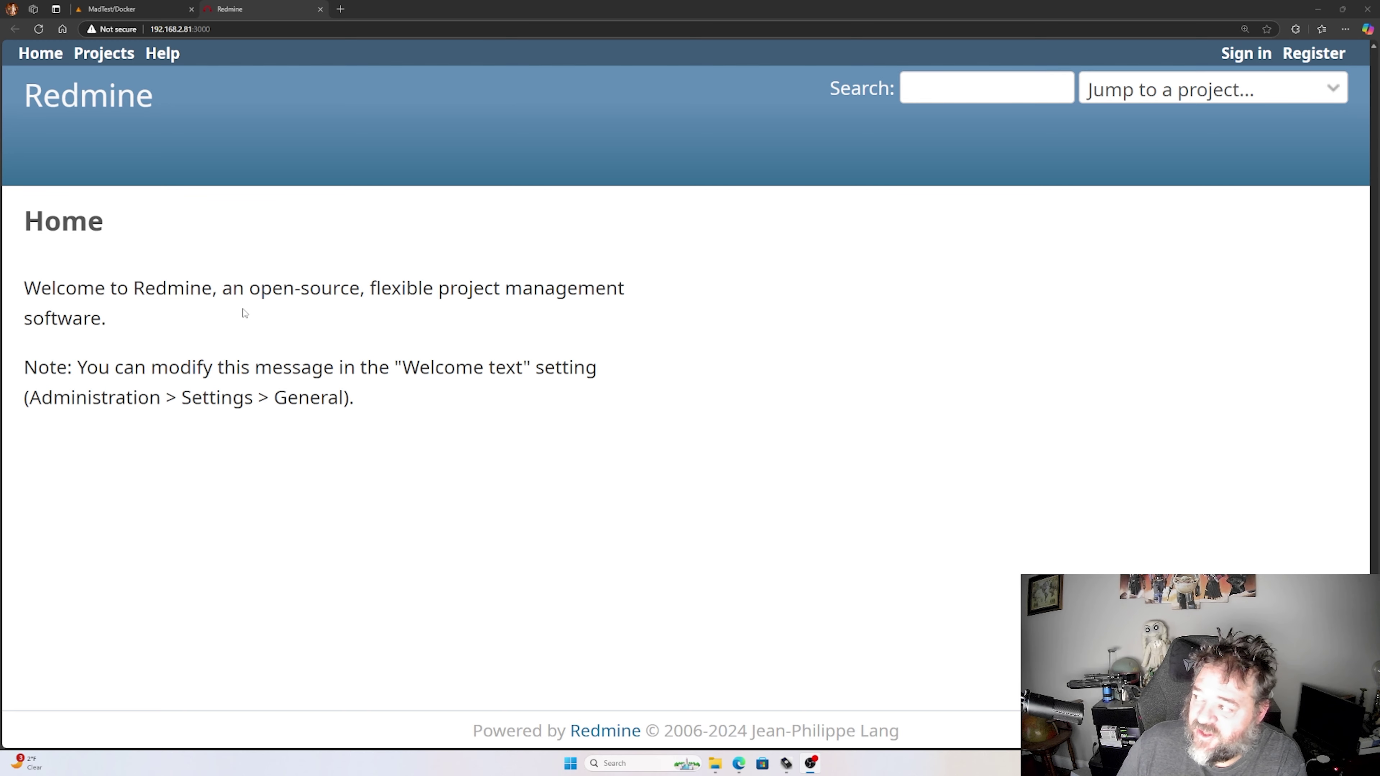
pyautogui.click(1242, 54)
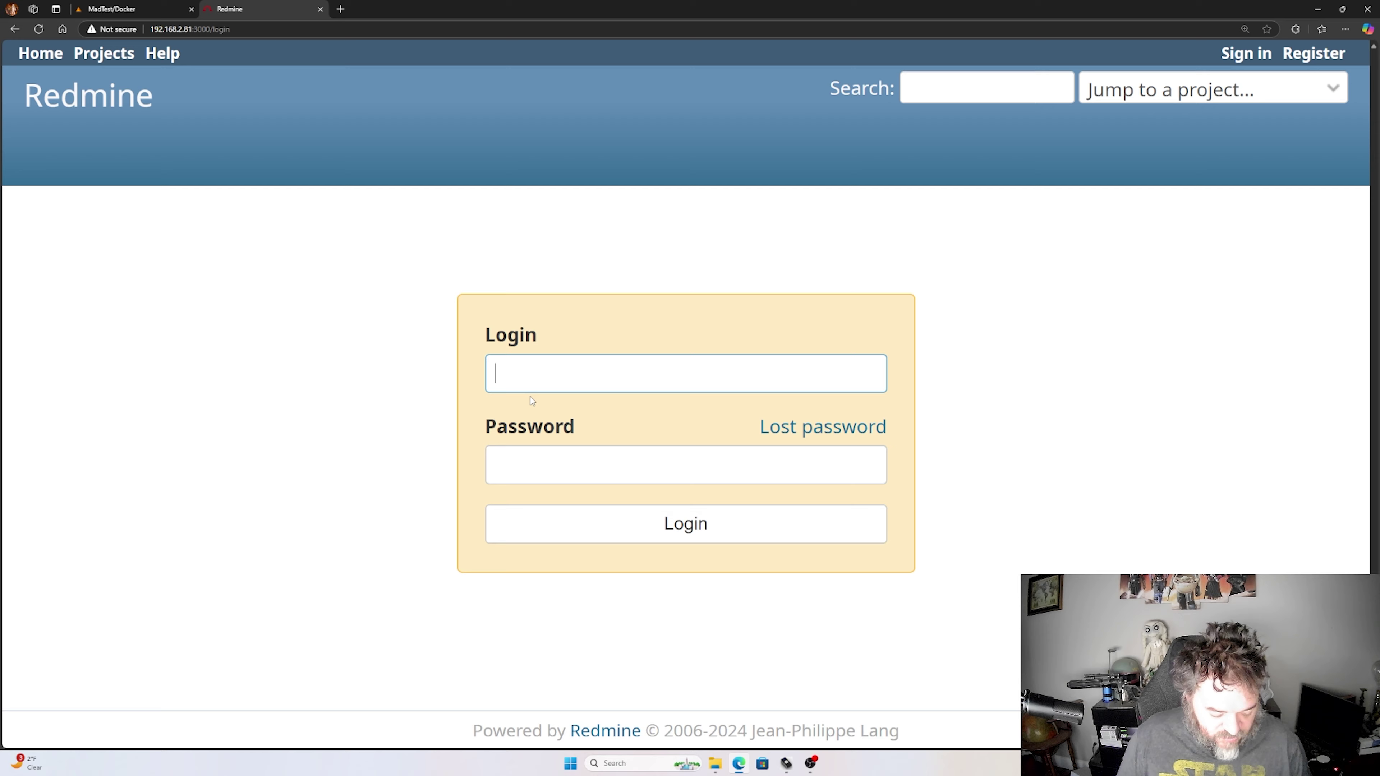
pyautogui.write('admin')
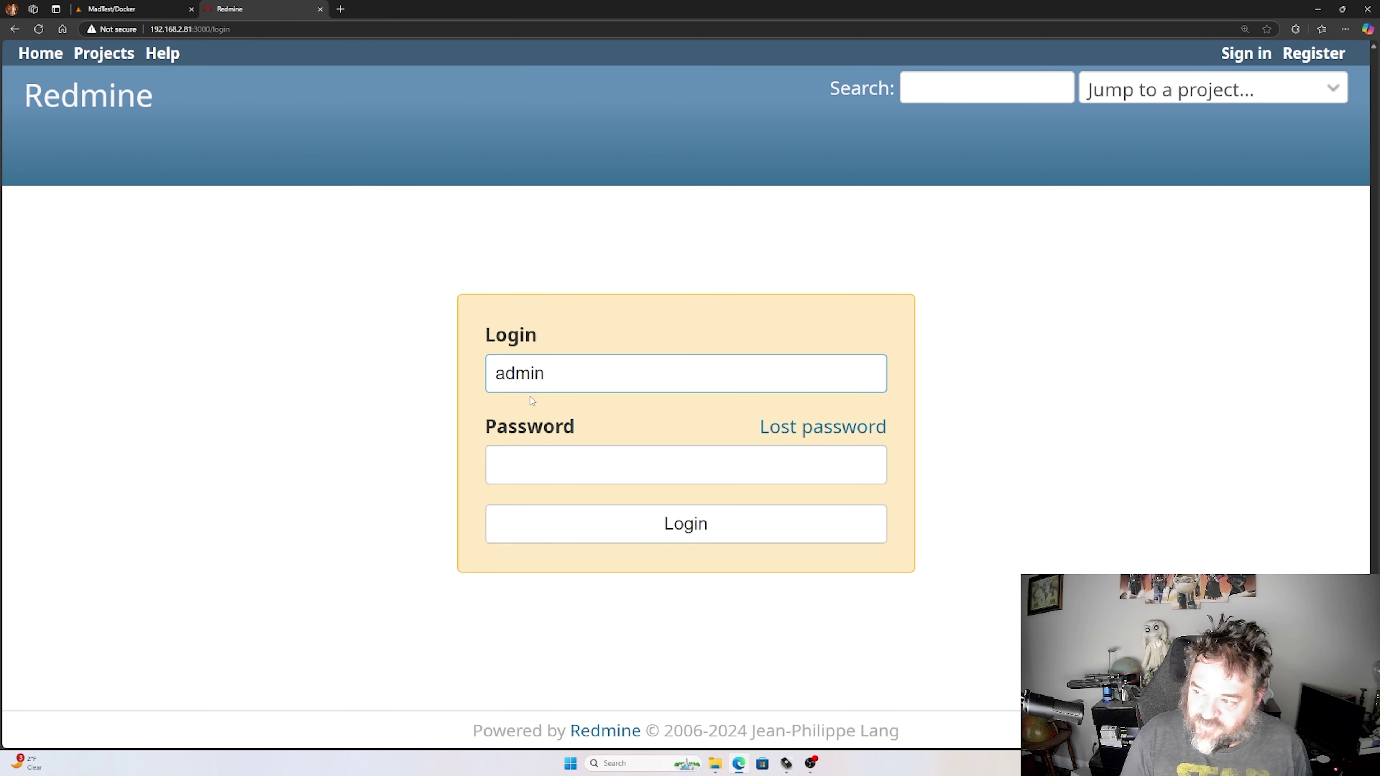
pyautogui.press('Tab')
pyautogui.write('admin')
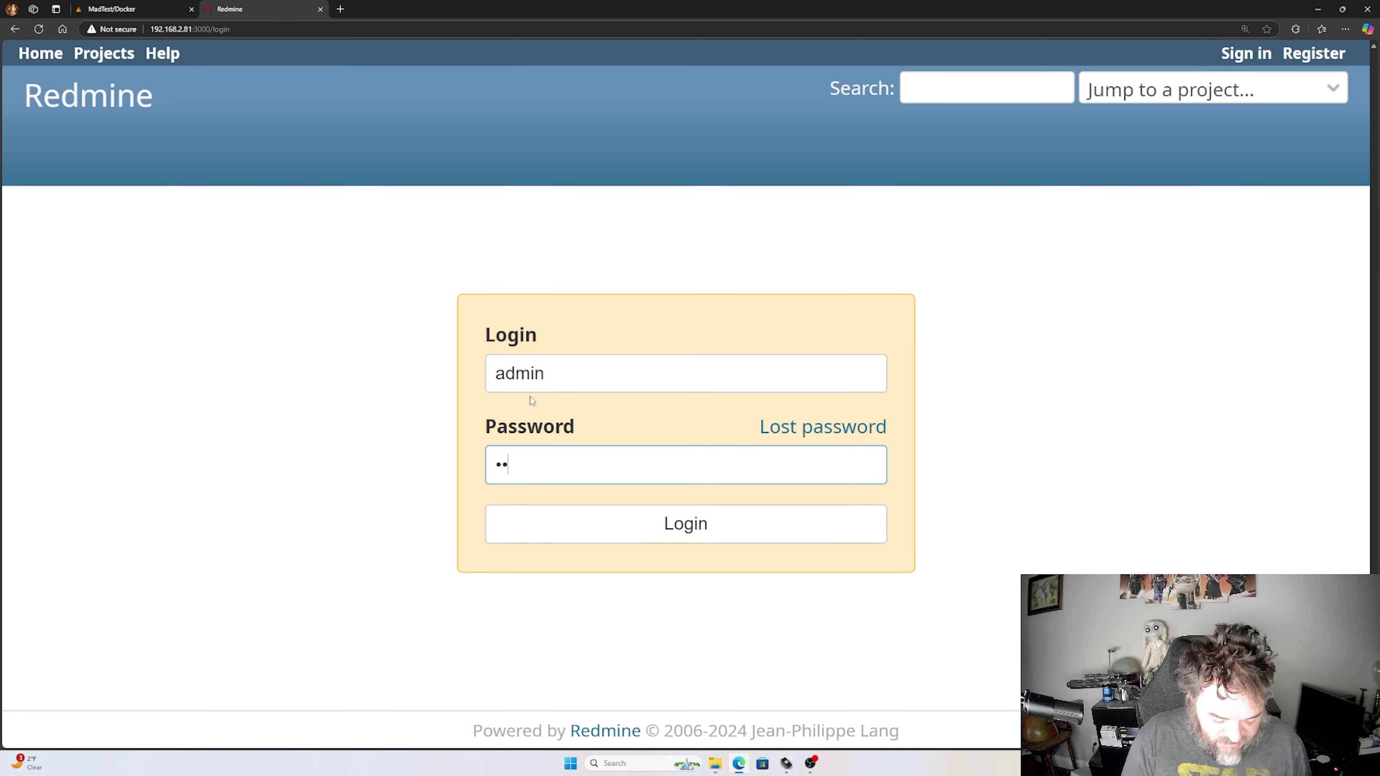
pyautogui.click(604, 543)
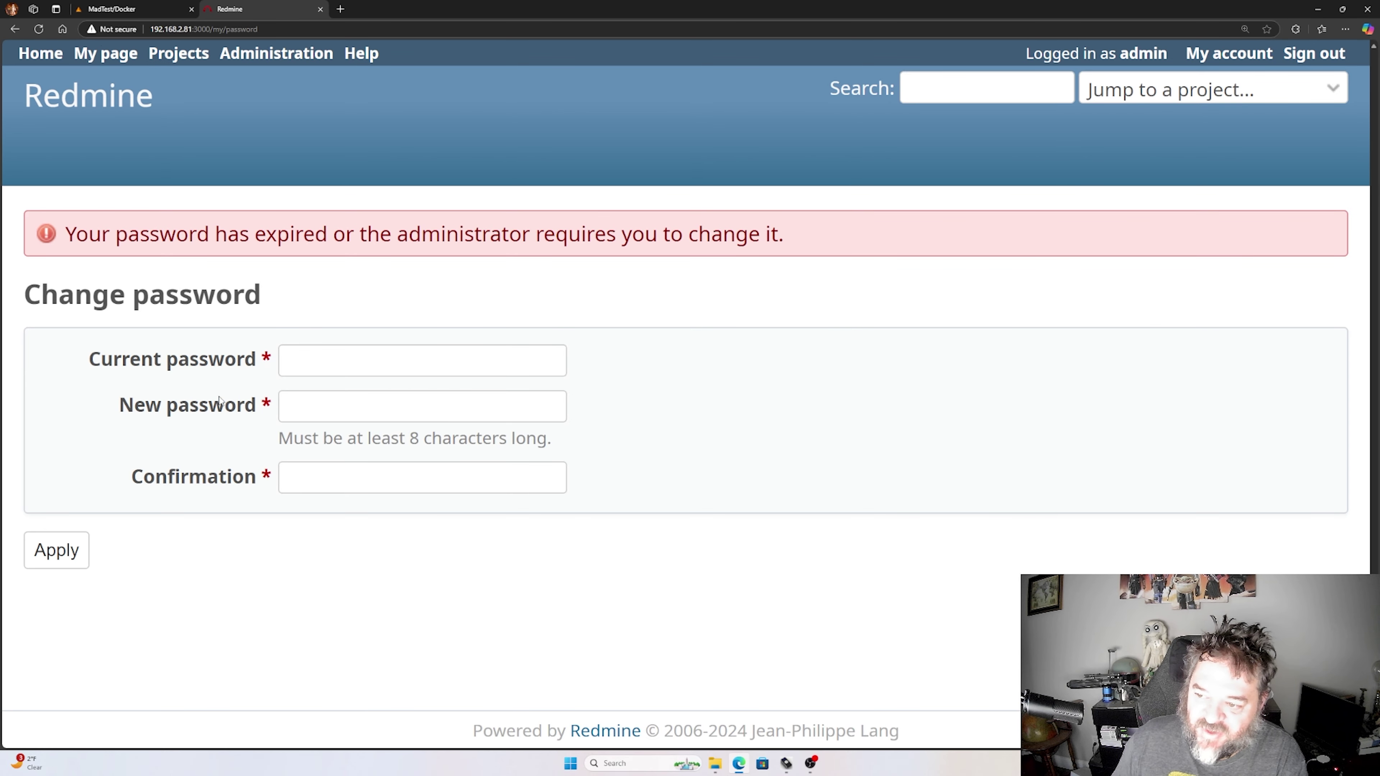
# - Submit a password change with the current password and a new one, which is rejected as too short
pyautogui.click(313, 351)
pyautogui.write('admin')
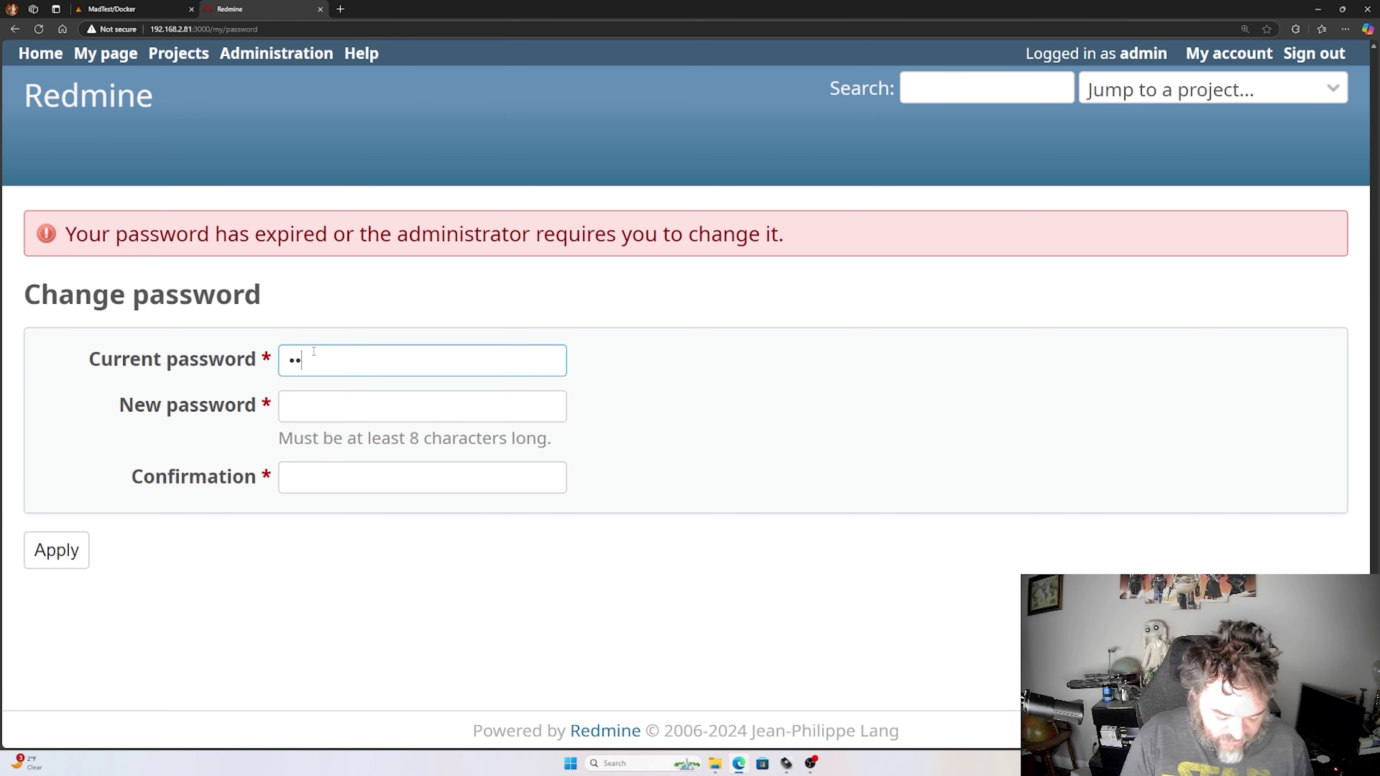
pyautogui.press('Tab')
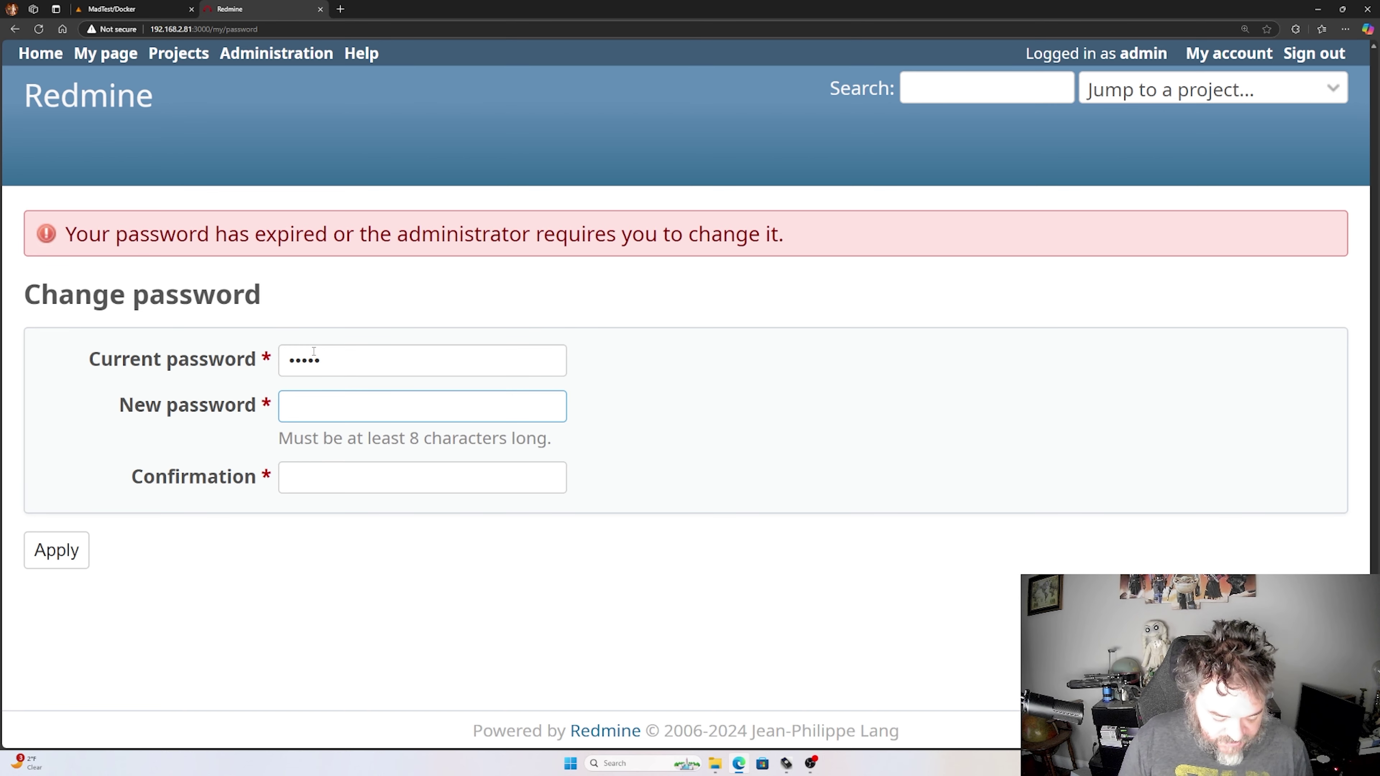
pyautogui.write('****')
pyautogui.press('Tab')
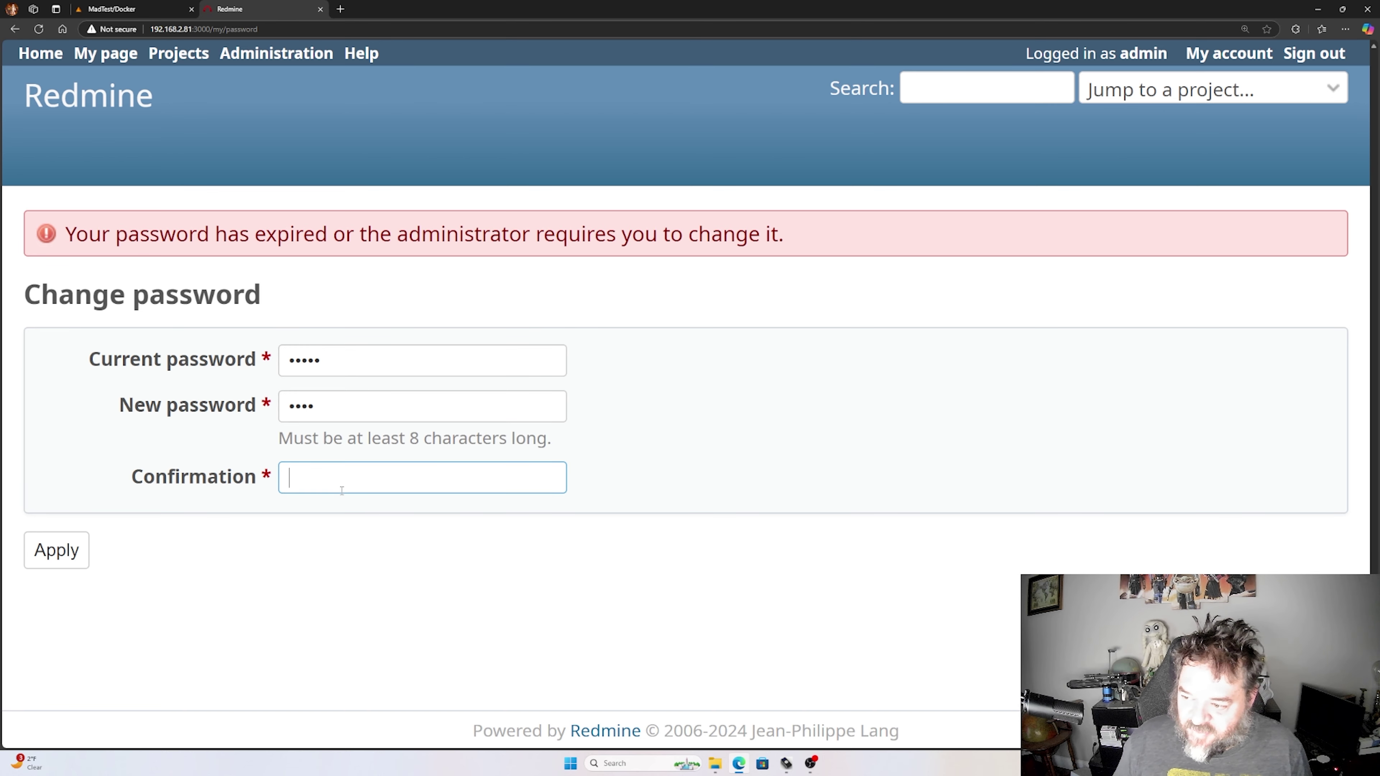
pyautogui.write('****')
pyautogui.click(72, 556)
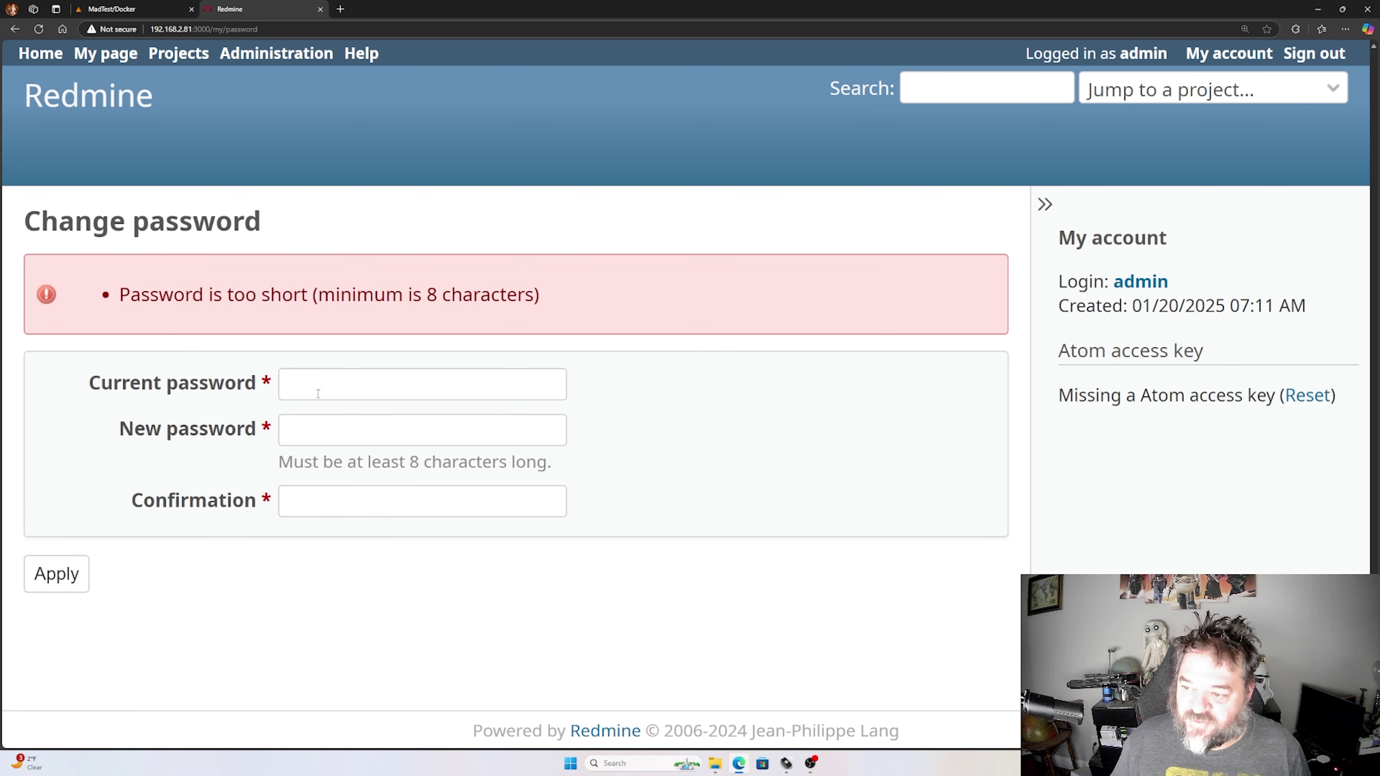
# - Re-enter the current password and a longer 12-character new password with its confirmation, and apply
pyautogui.click(316, 387)
pyautogui.write('*****')
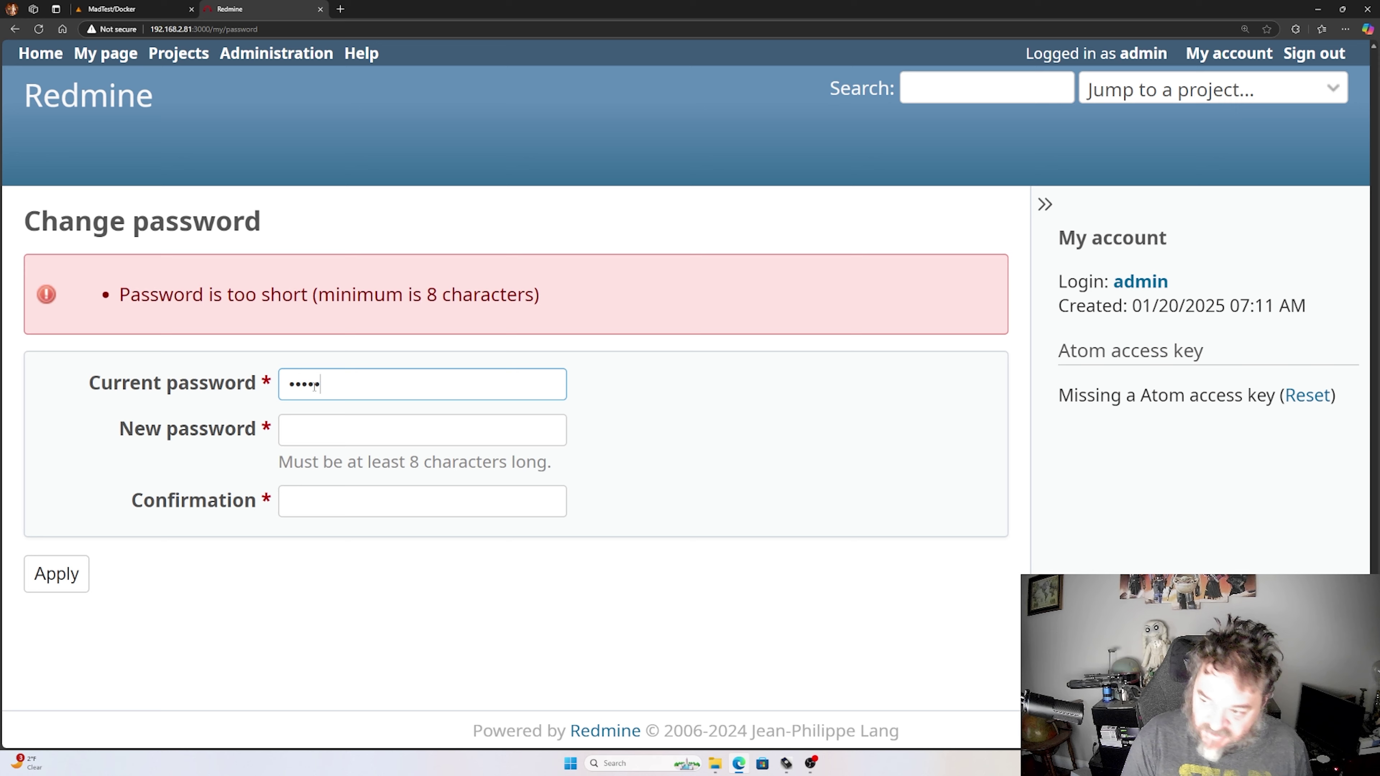
pyautogui.press('Tab')
pyautogui.write('*********')
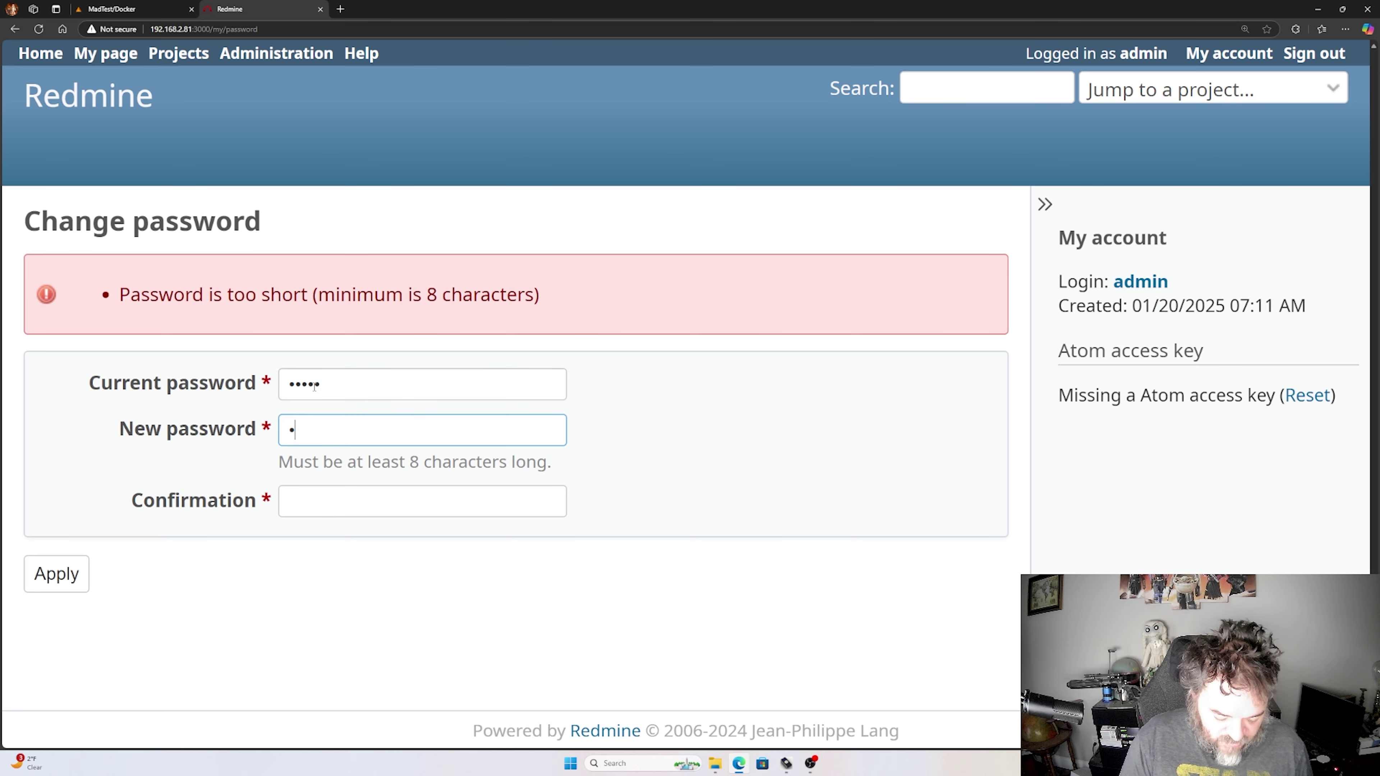
pyautogui.write('***')
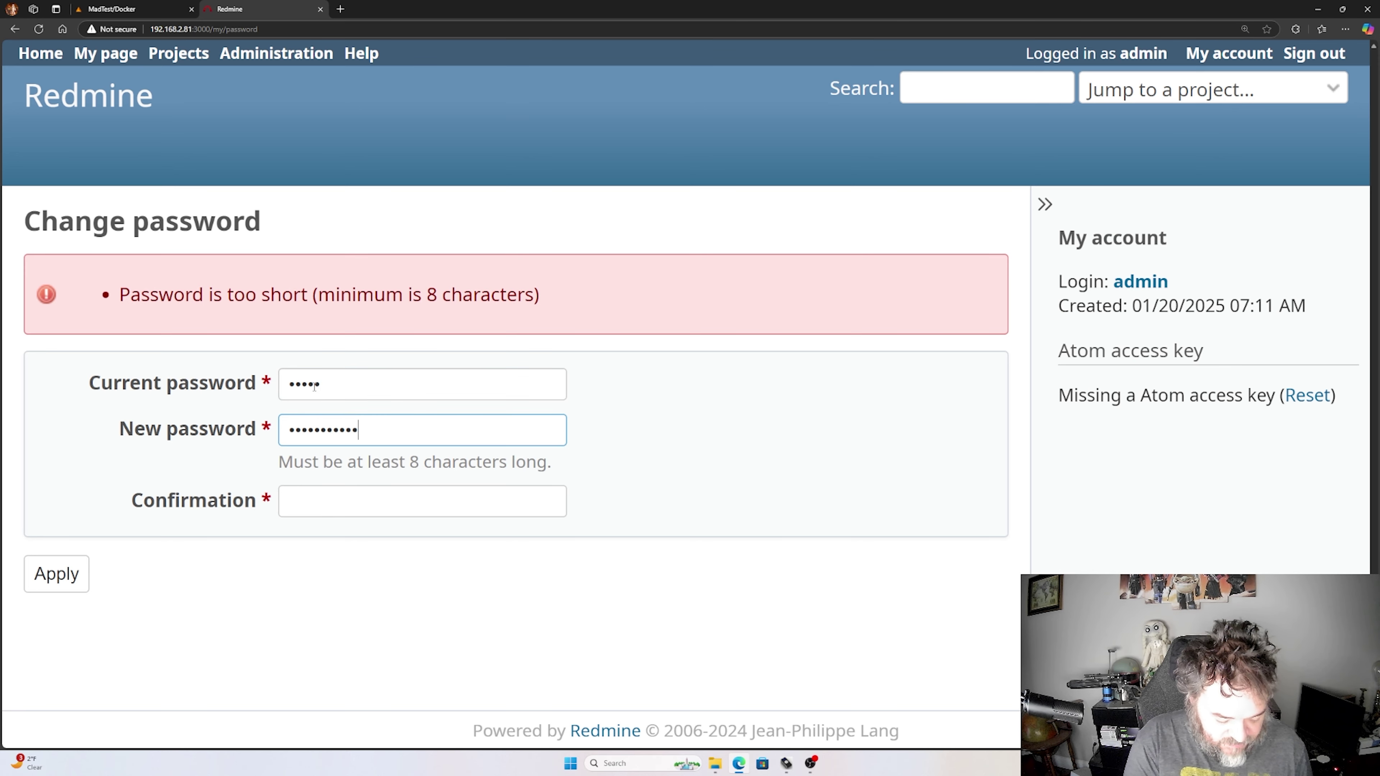
pyautogui.press('Tab')
pyautogui.write('***********')
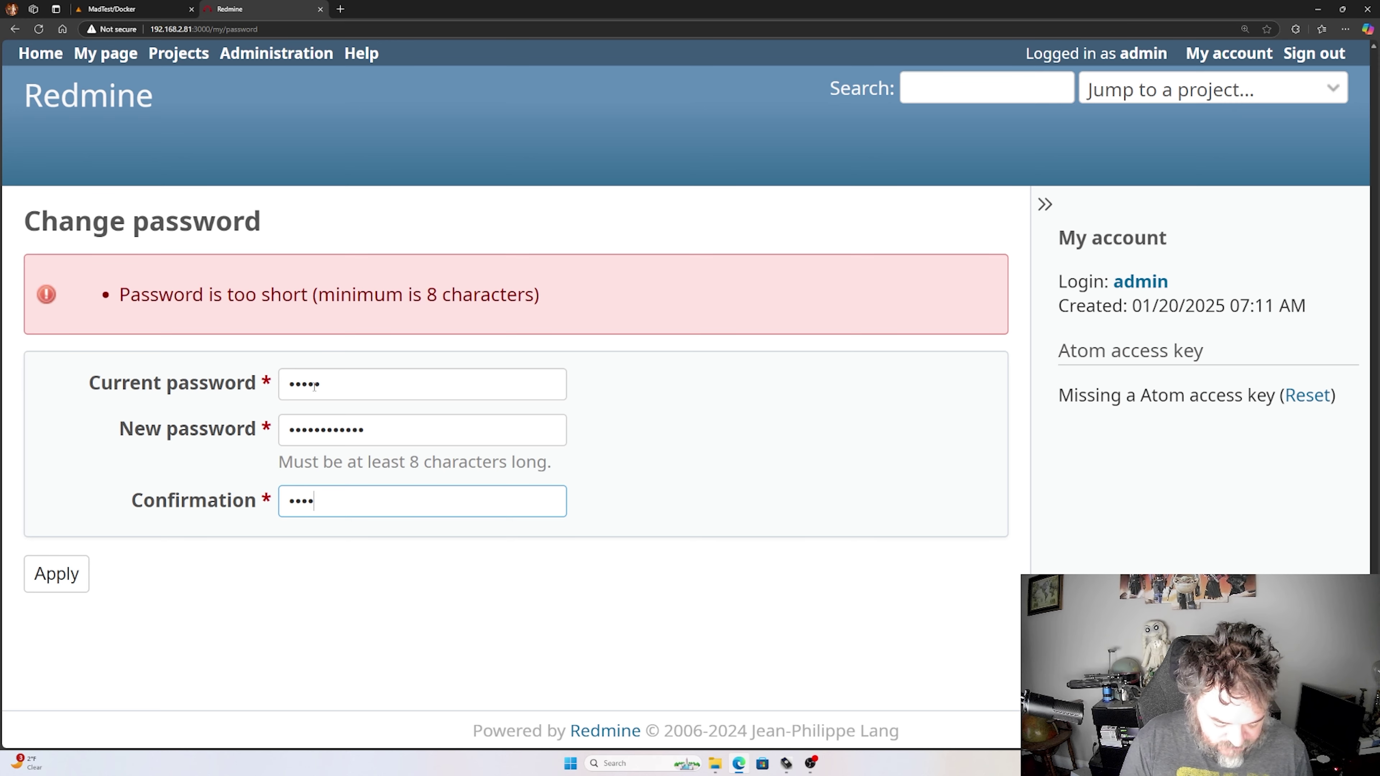
pyautogui.write('*')
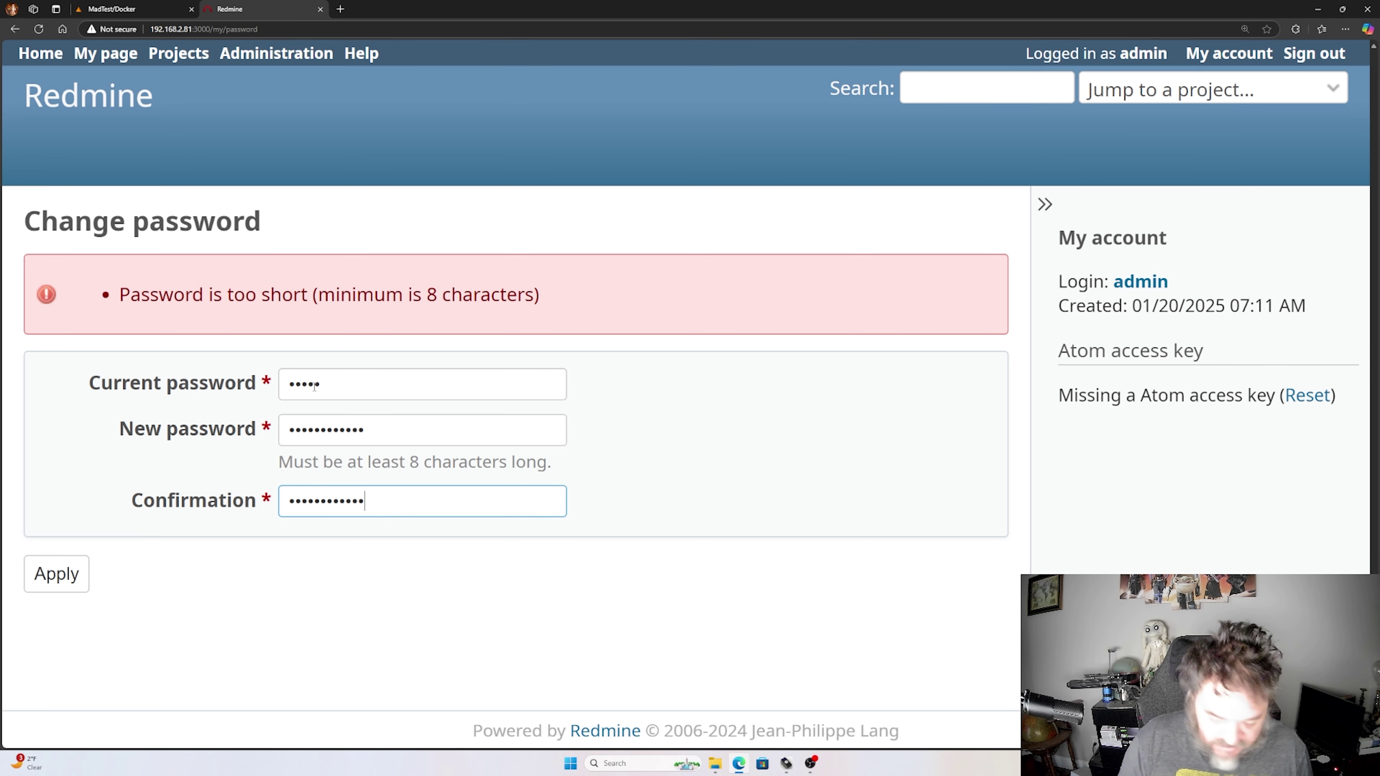
pyautogui.click(60, 575)
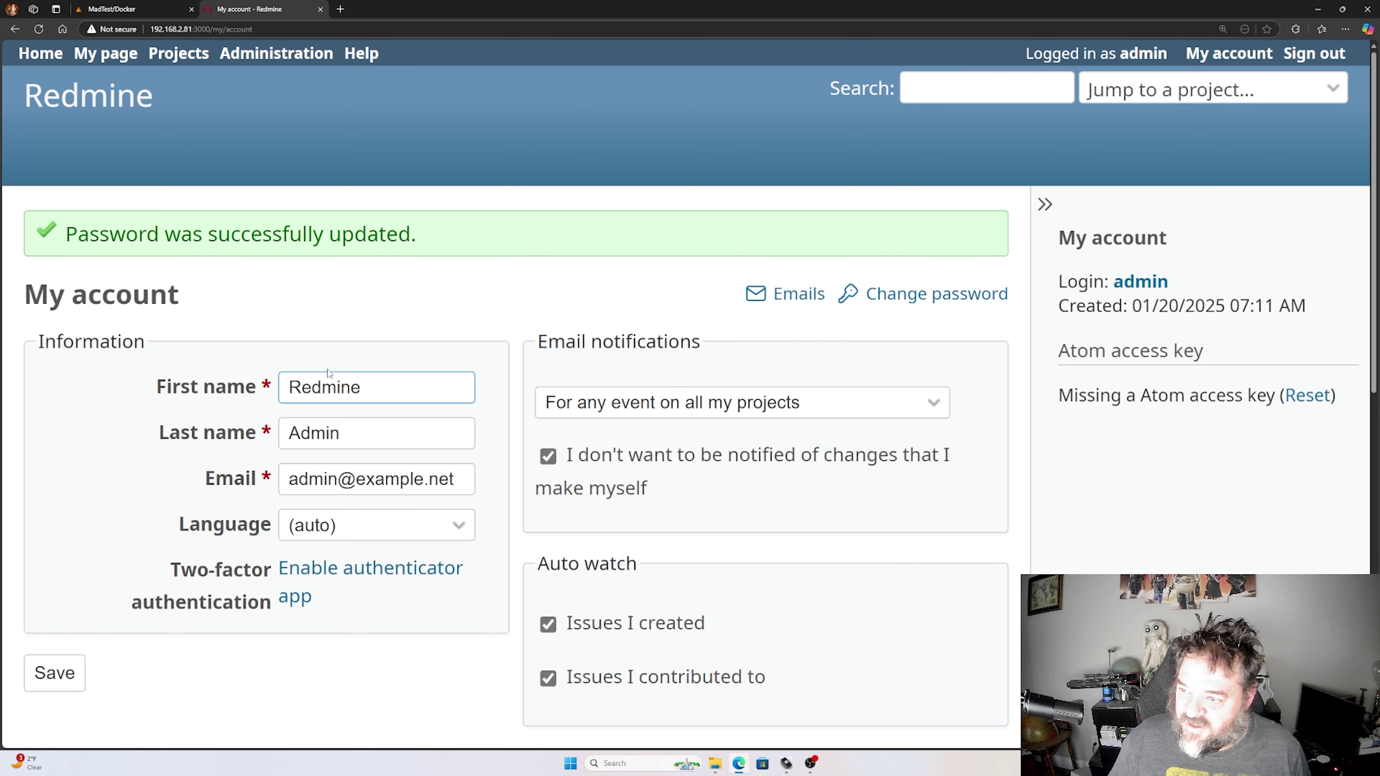
# - Save the admin's My account details, then view My page with no assigned or reported issues
pyautogui.scroll(-4, 328, 373)
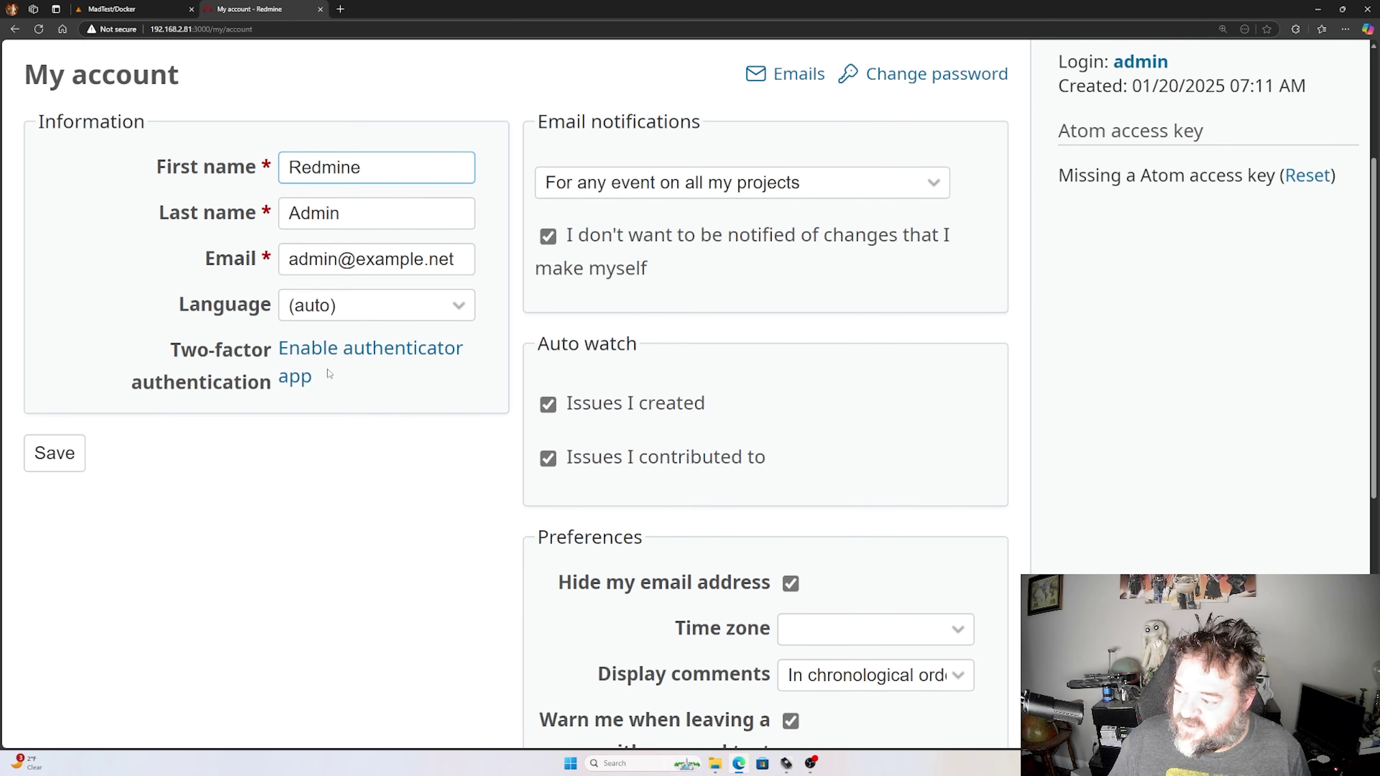
pyautogui.scroll(4, 328, 373)
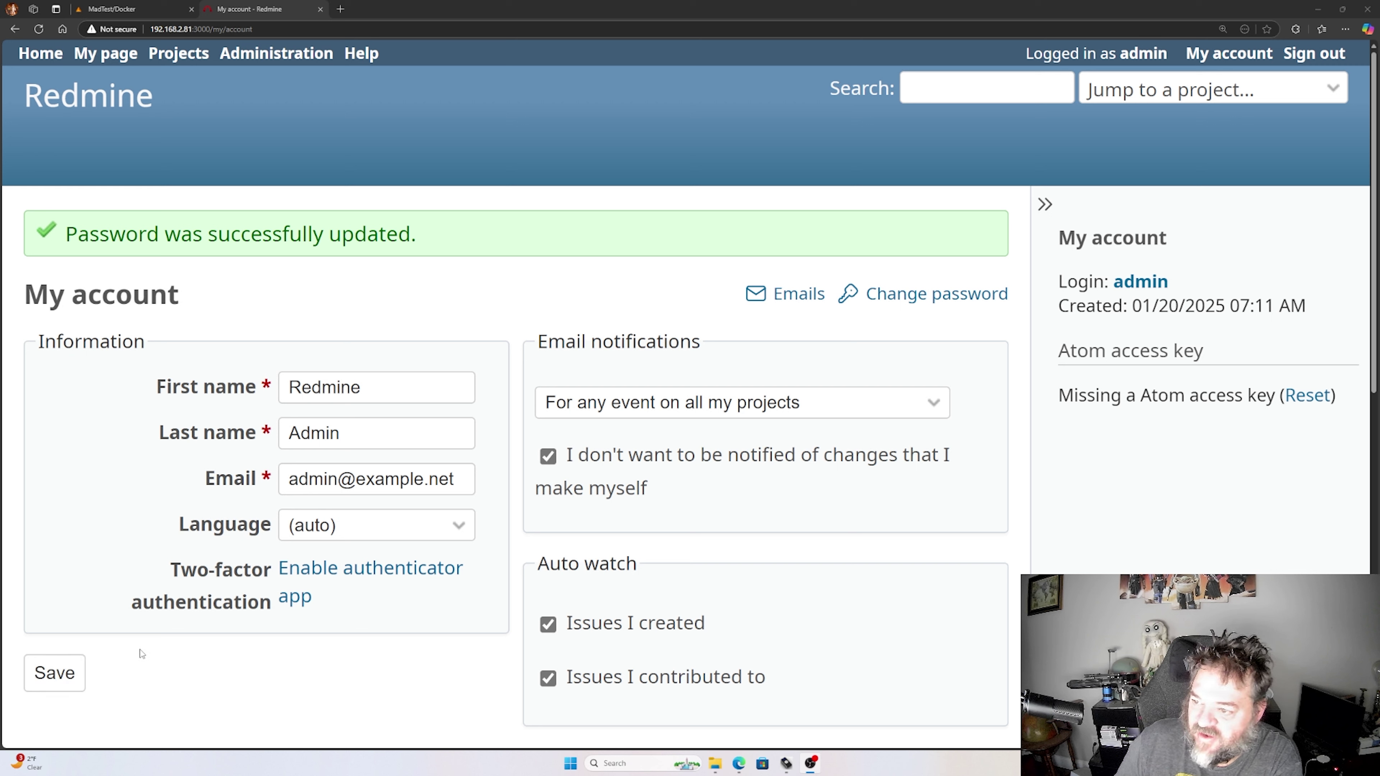
pyautogui.click(66, 678)
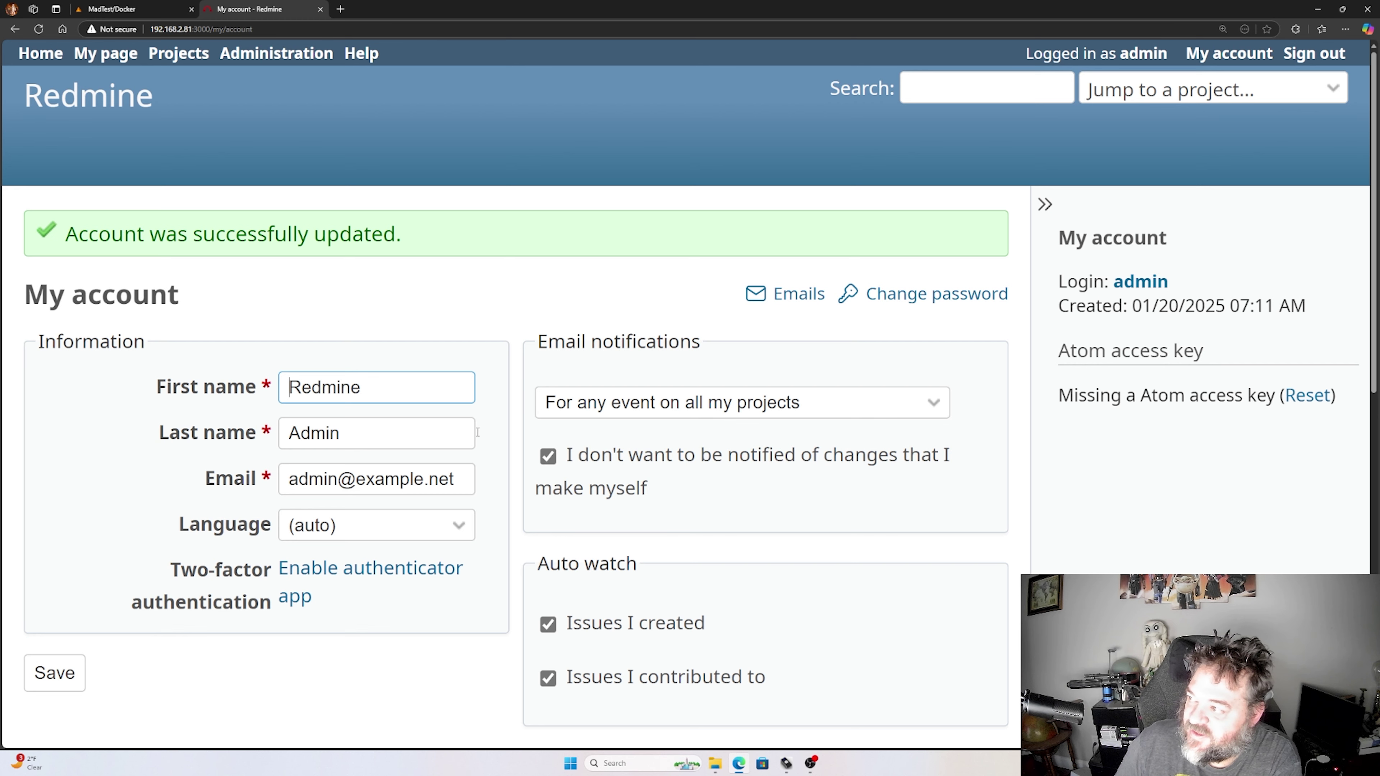
pyautogui.click(113, 55)
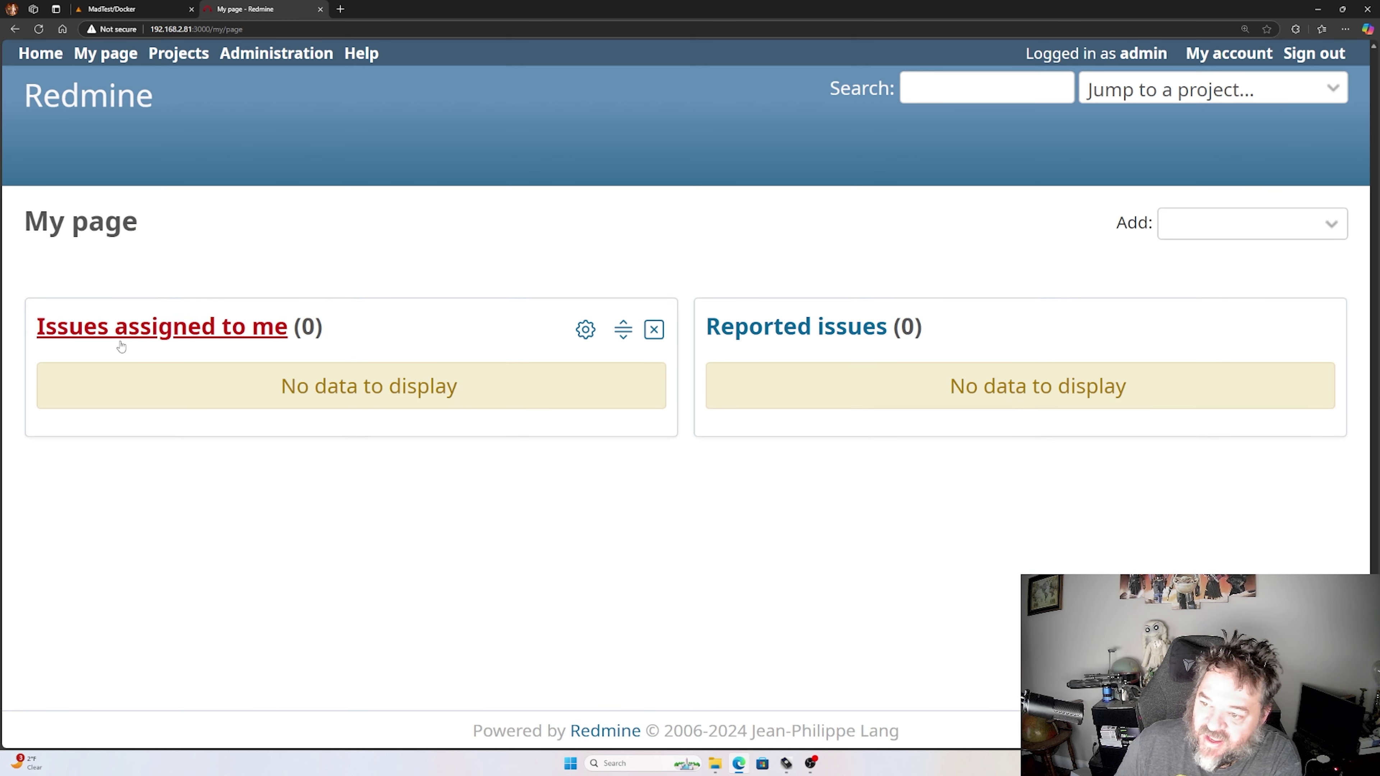